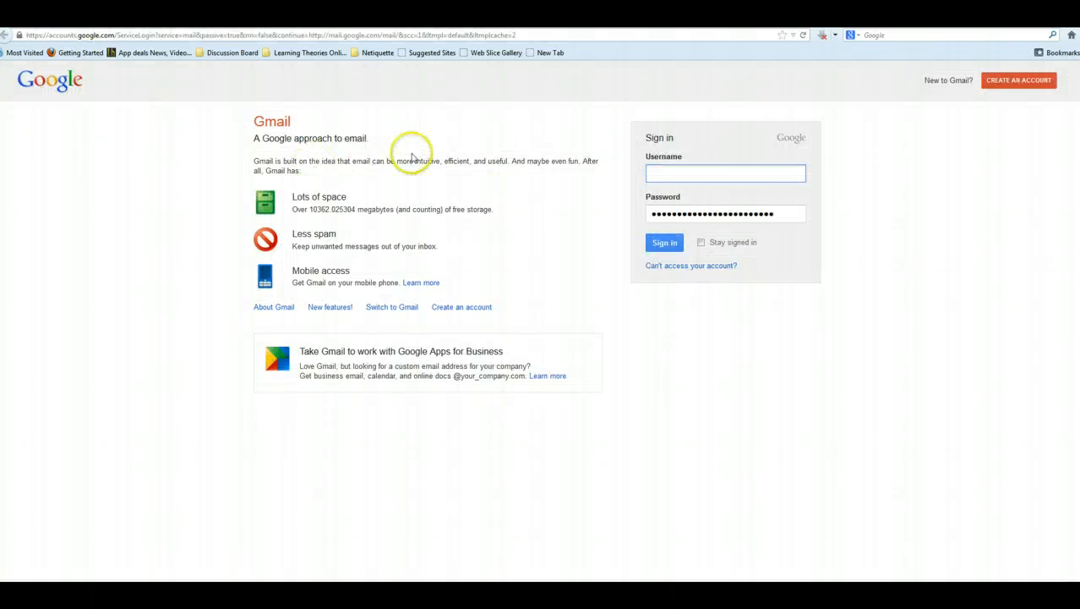
- Clear the old password, enter the account e-mail and password, and submit the Gmail sign-in form
{"action": "left_click_drag", "start_coordinate": [783, 212], "coordinate": [578, 211]}
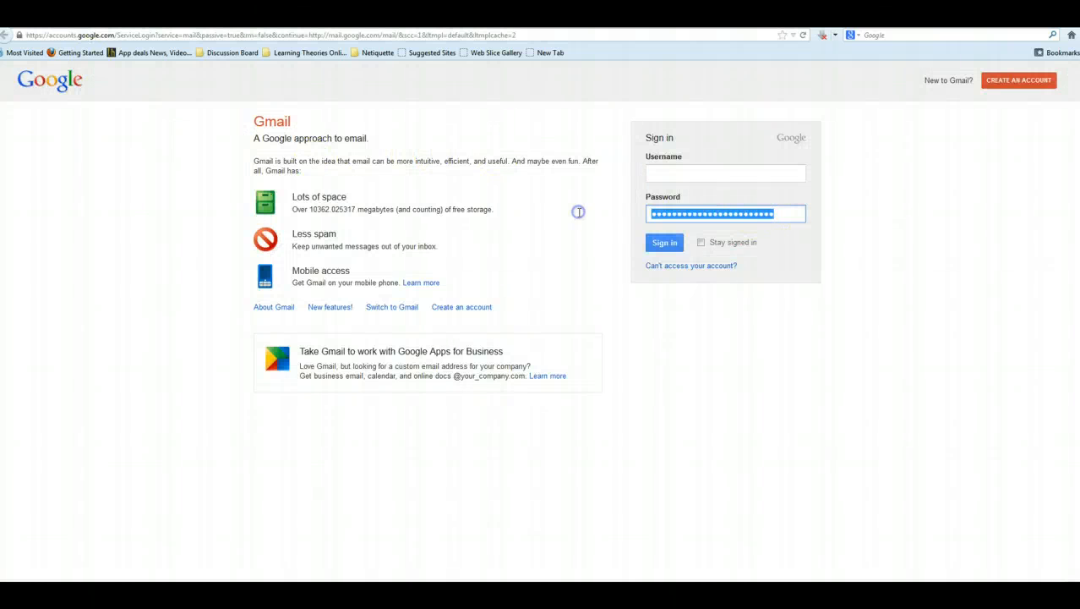
{"action": "key", "text": "BackSpace"}
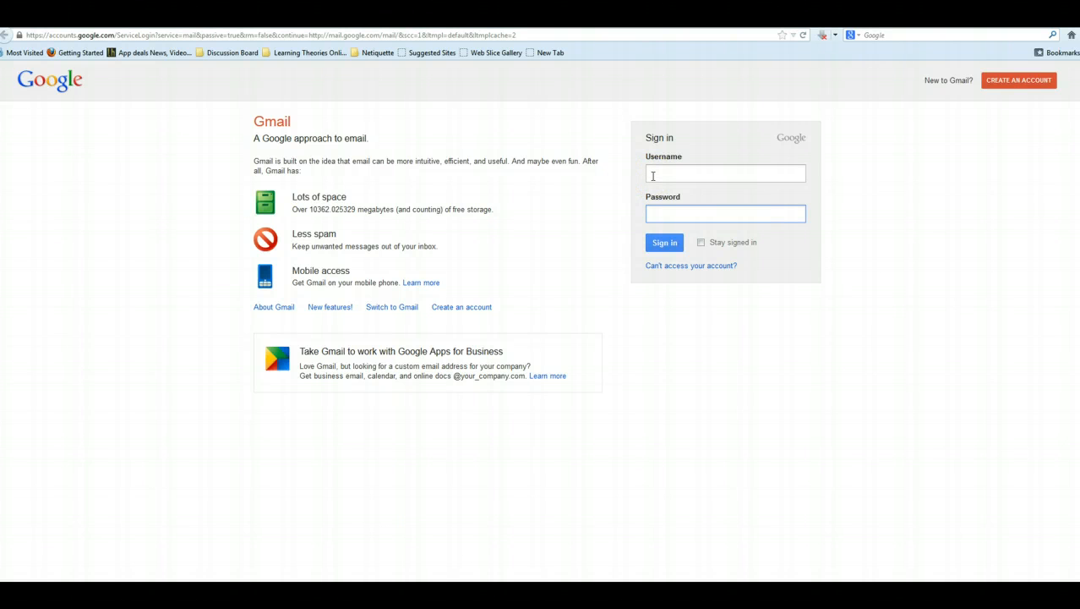
{"action": "left_click", "coordinate": [653, 175]}
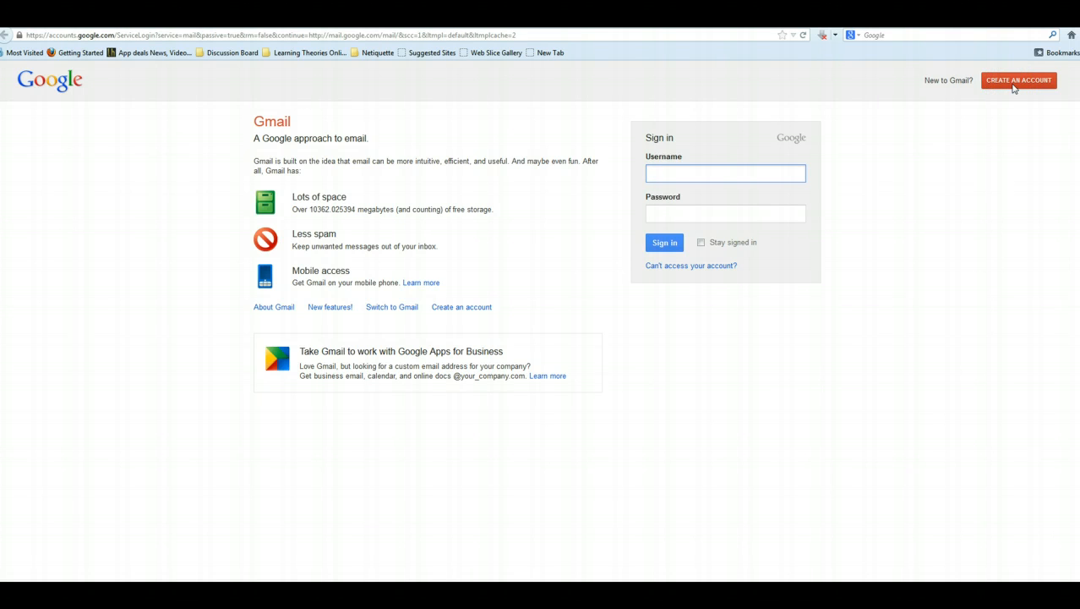
{"action": "left_click", "coordinate": [1009, 125]}
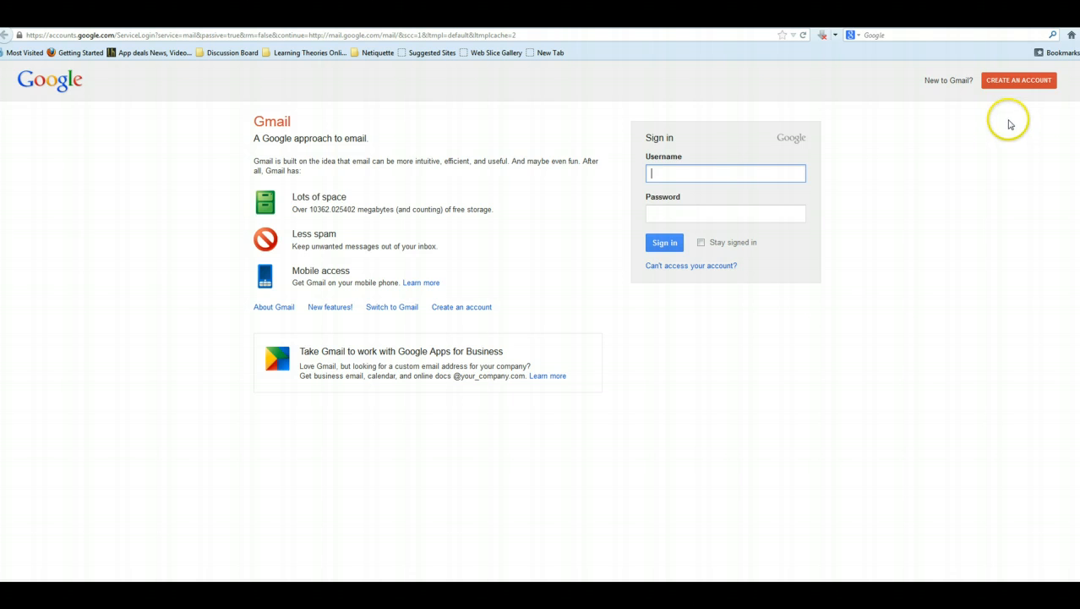
{"action": "left_click", "coordinate": [707, 171]}
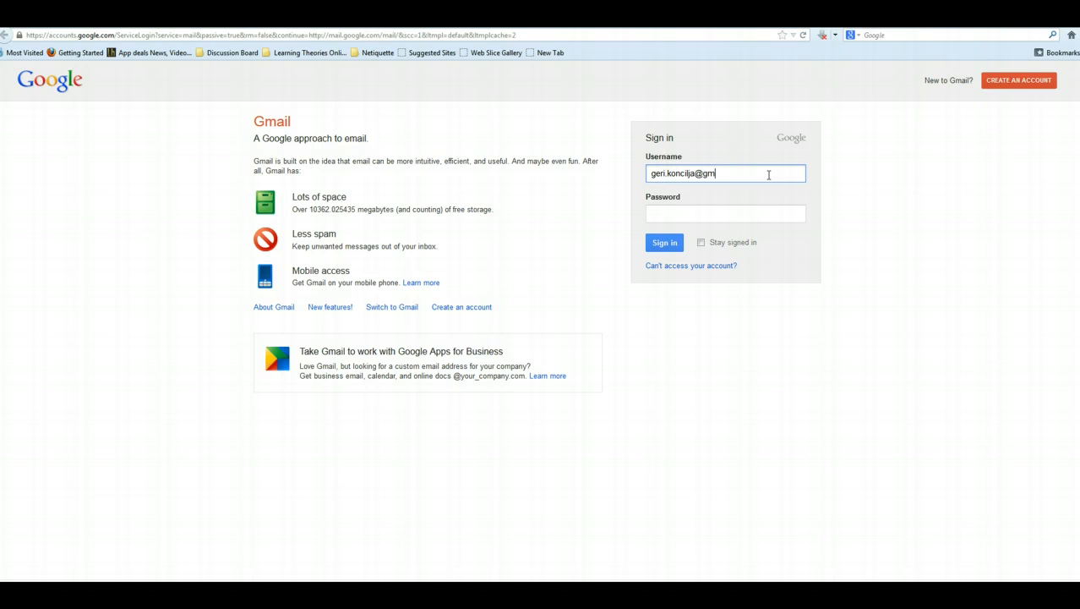
{"action": "key", "text": "Tab"}
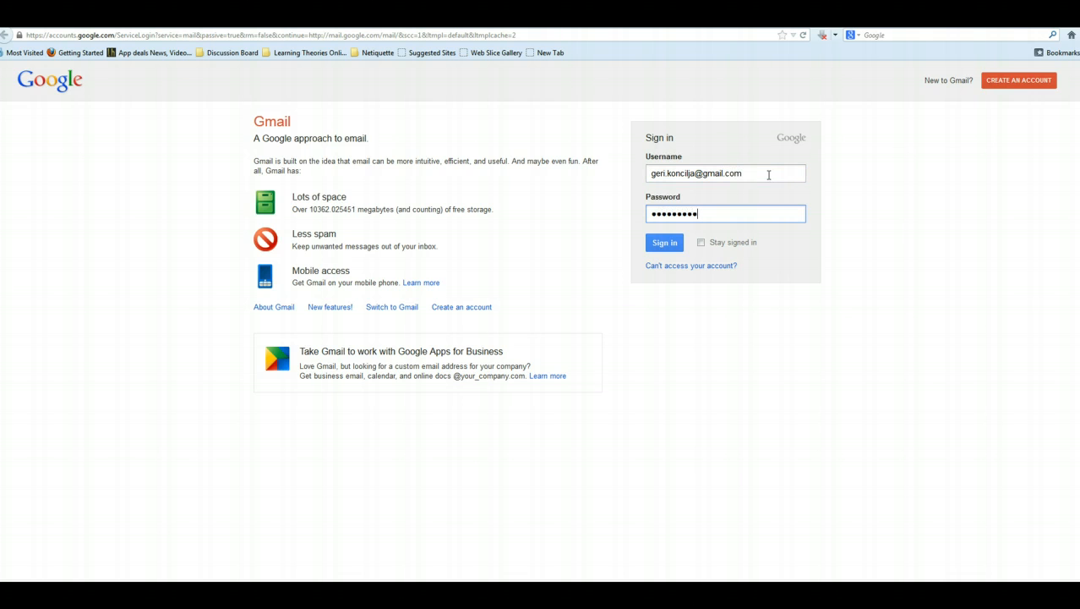
{"action": "left_click", "coordinate": [656, 240]}
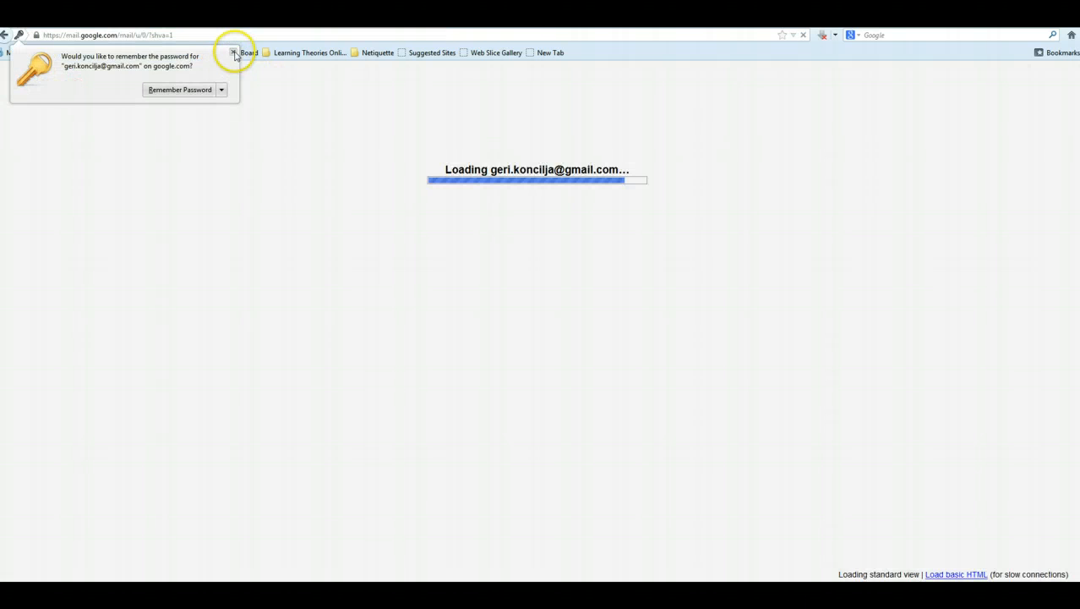
- Dismiss Firefox's save-password prompt and go to Google Drive
{"action": "left_click", "coordinate": [234, 52]}
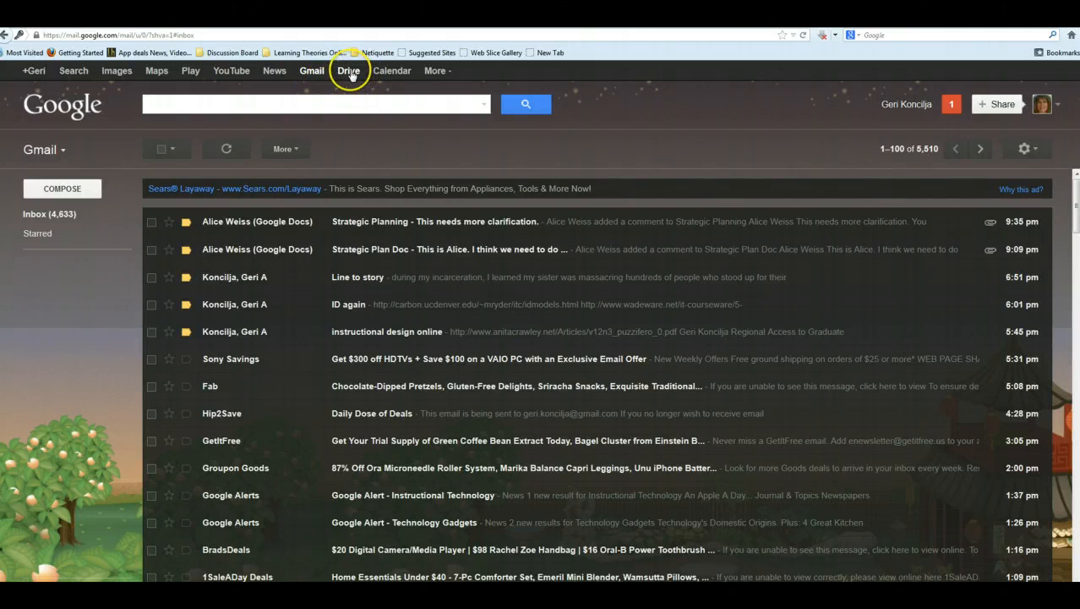
{"action": "left_click", "coordinate": [349, 71]}
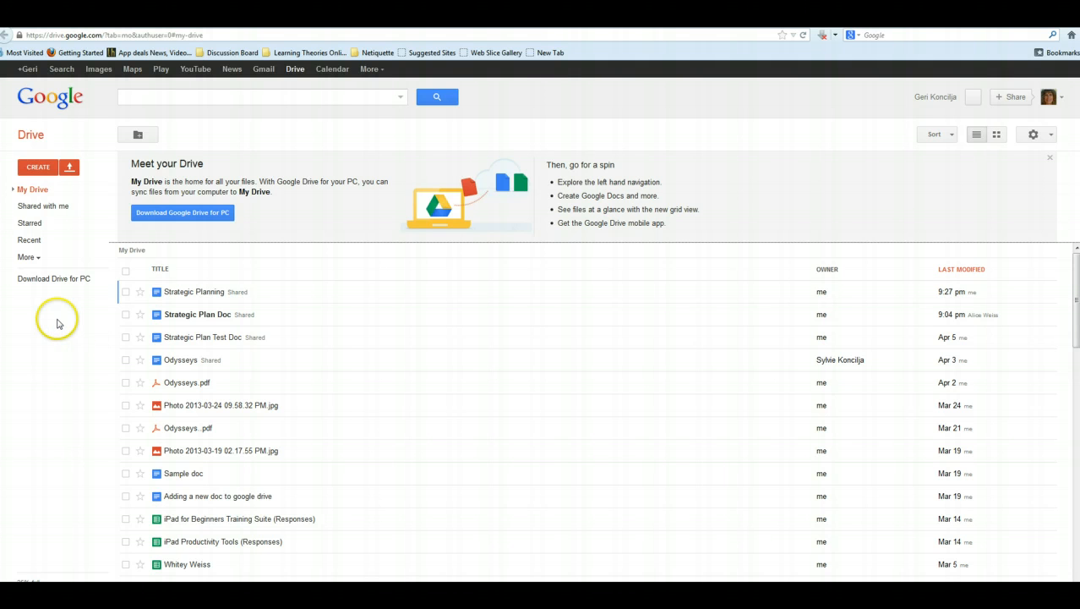
{"action": "left_click", "coordinate": [57, 320]}
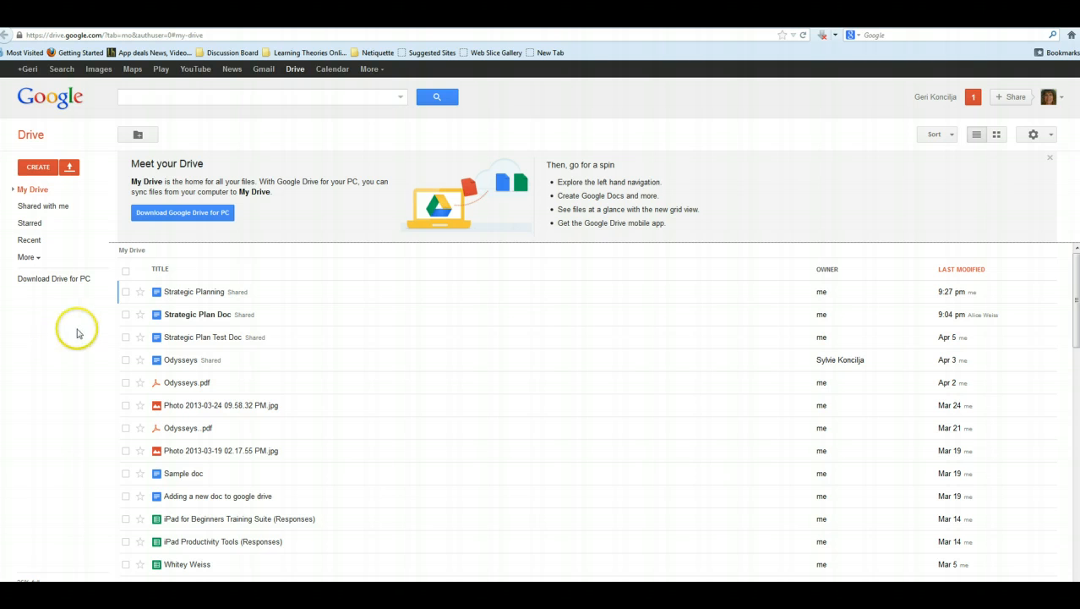
{"action": "left_click", "coordinate": [70, 329]}
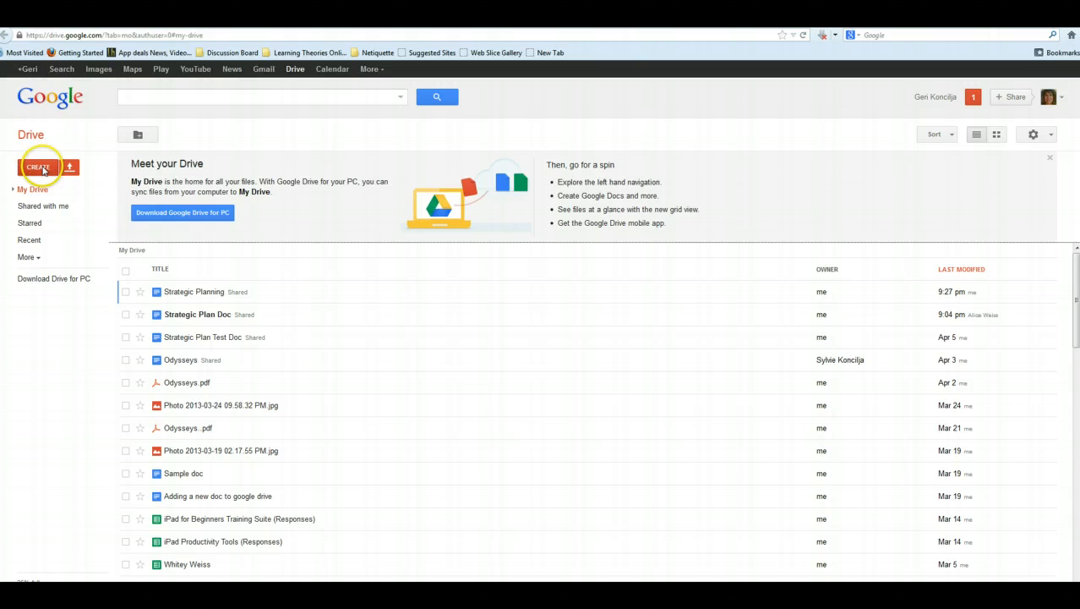
- Create a new blank Document from Drive's CREATE menu
{"action": "left_click", "coordinate": [45, 168]}
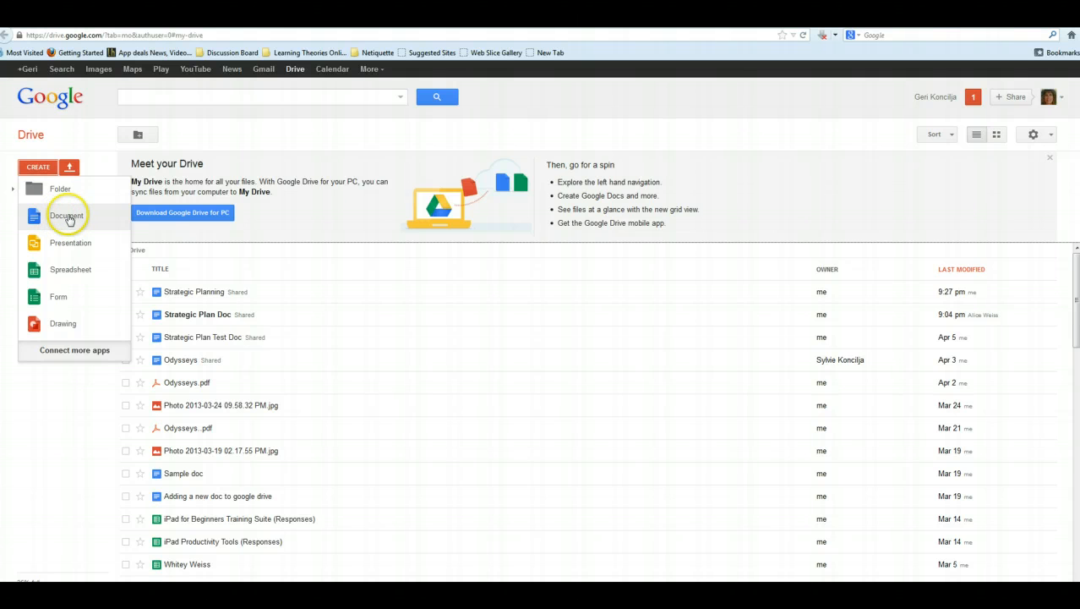
{"action": "left_click", "coordinate": [67, 217]}
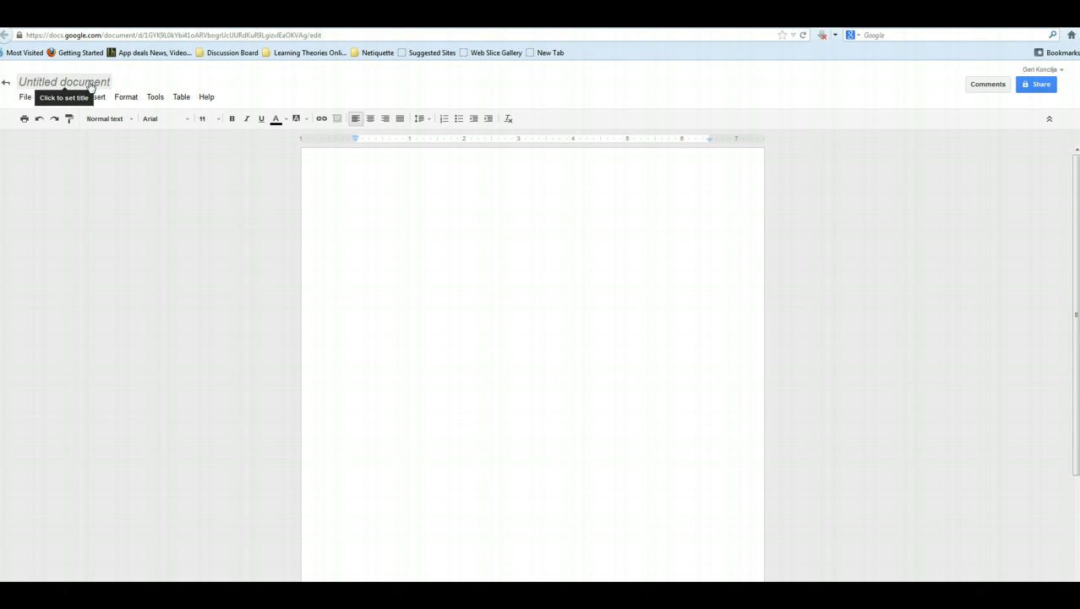
- Rename 'Untitled document' to 'Strategic Planning Doc'
{"action": "left_click", "coordinate": [87, 82]}
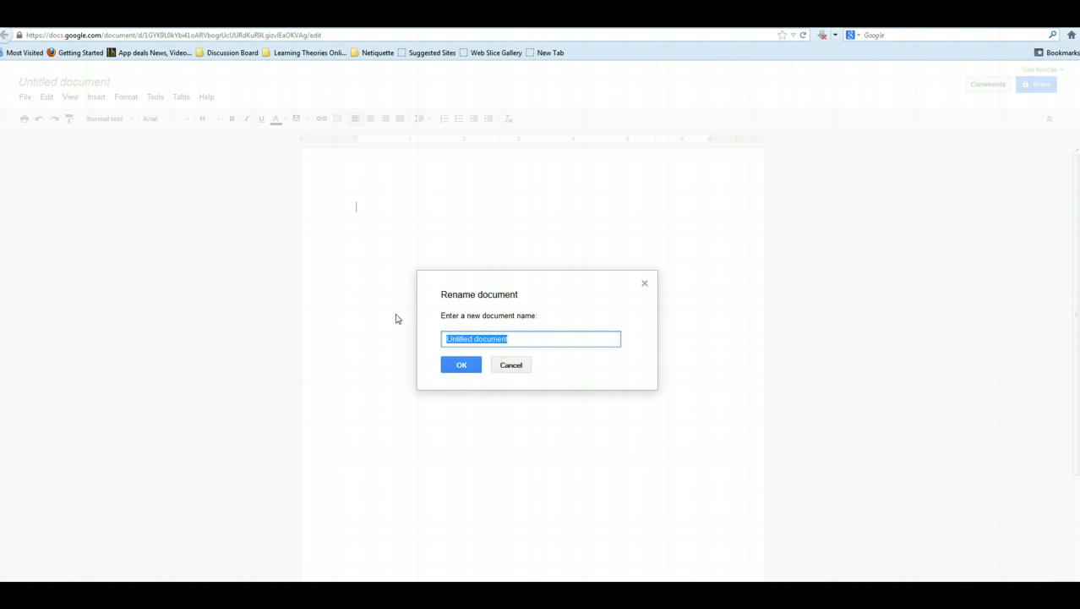
{"action": "left_click", "coordinate": [397, 318]}
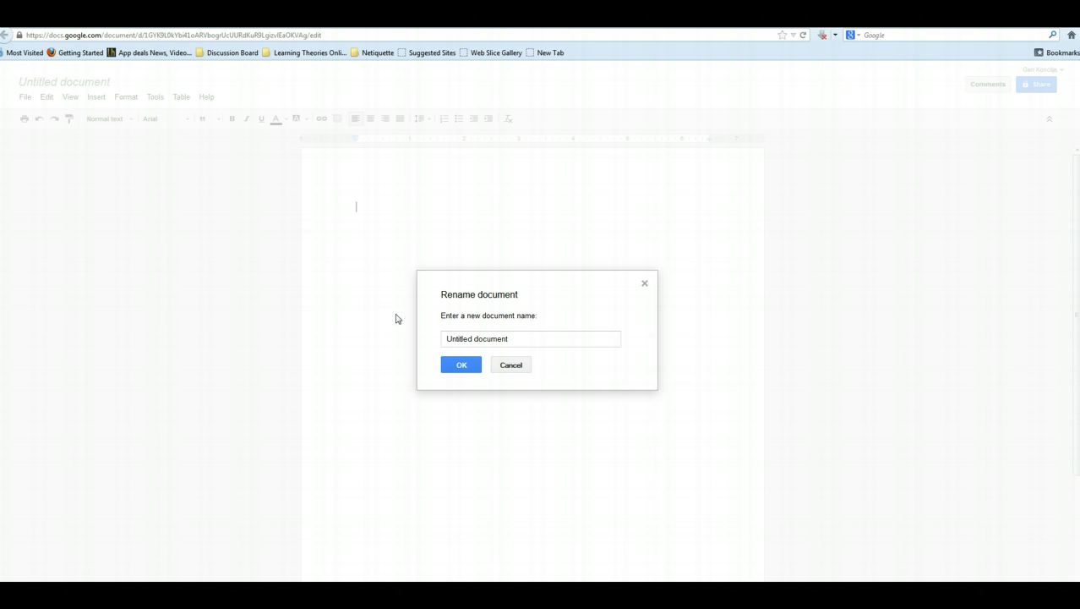
{"action": "left_click_drag", "start_coordinate": [512, 341], "coordinate": [388, 336]}
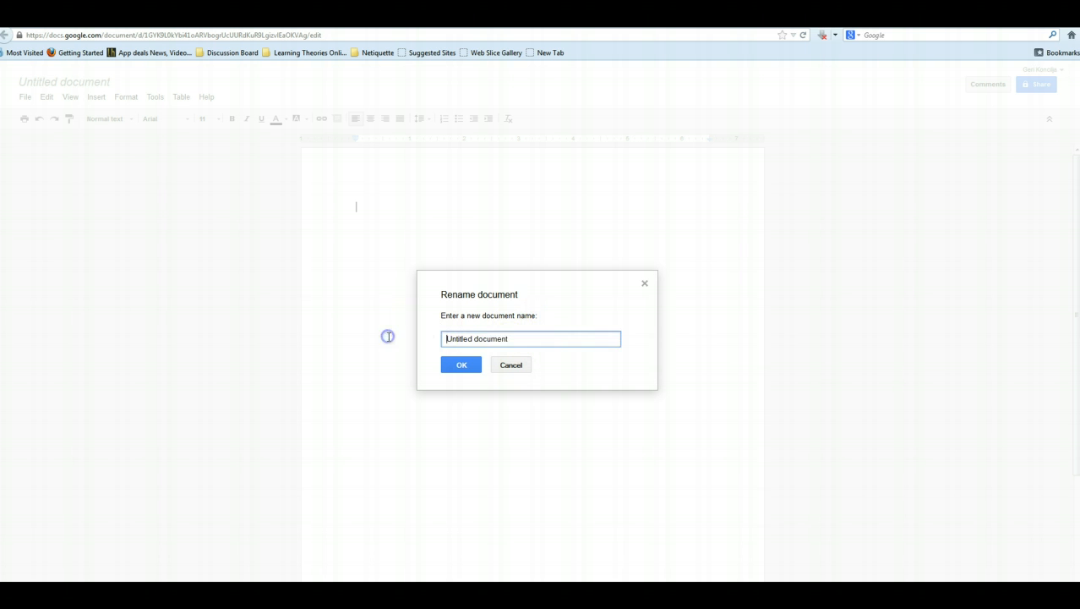
{"action": "left_click", "coordinate": [388, 337]}
{"action": "left_click_drag", "start_coordinate": [538, 341], "coordinate": [347, 339]}
{"action": "type", "text": "Strategic Planning Doc"}
{"action": "left_click", "coordinate": [461, 364]}
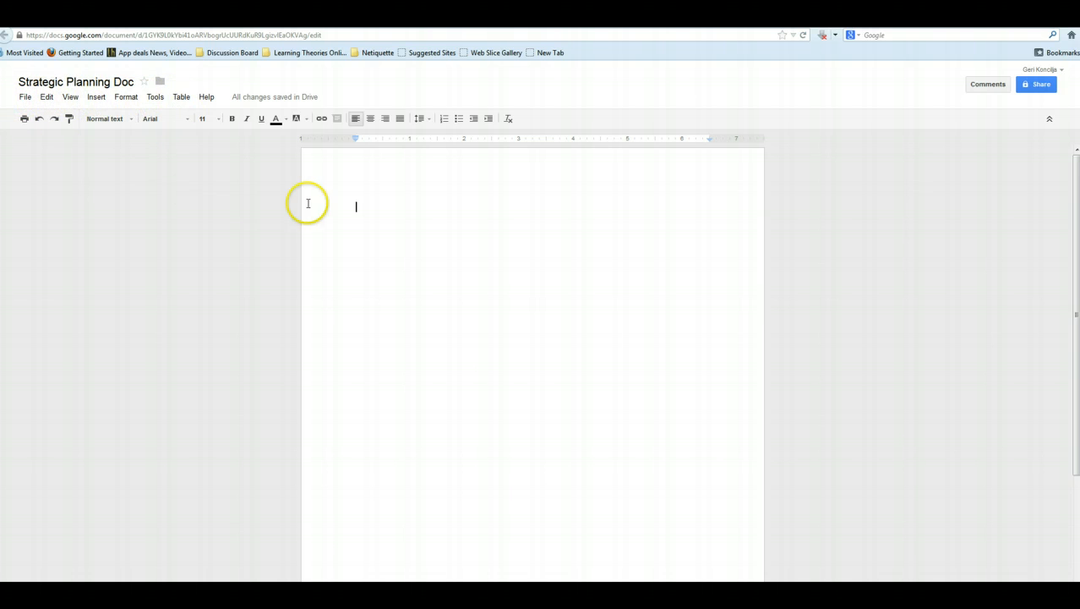
- Type the heading 'Strategic Planning Notes for Team 1' on the page's first line
{"action": "left_click", "coordinate": [356, 206]}
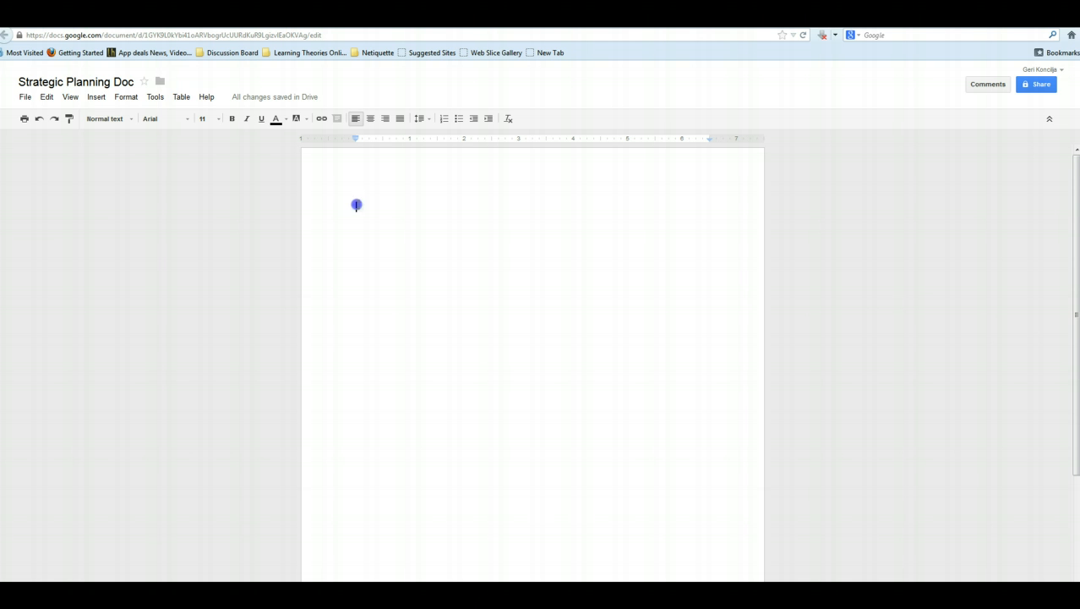
{"action": "type", "text": "S"}
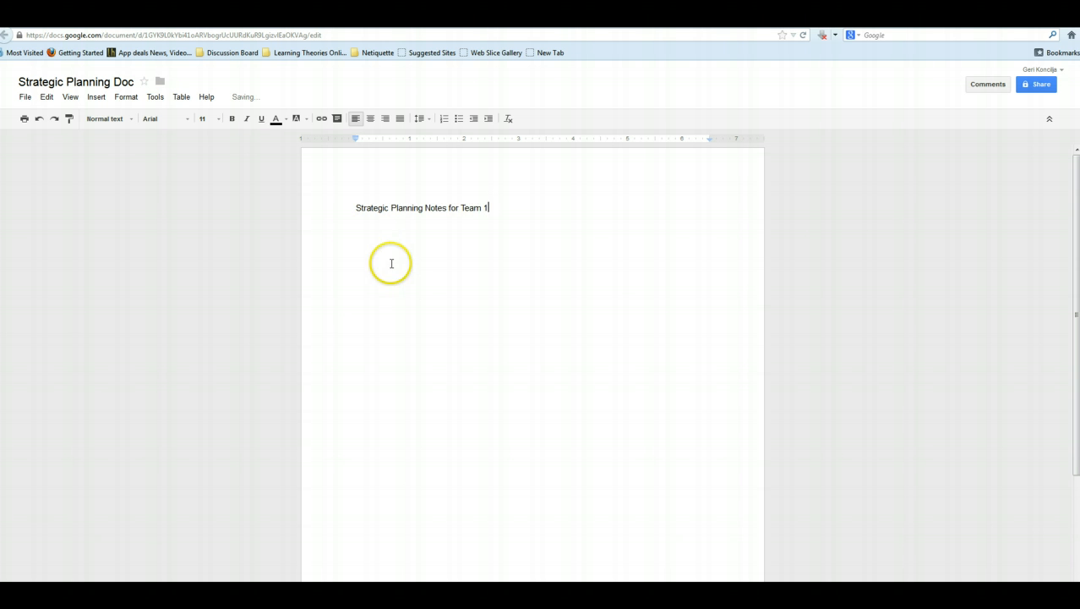
{"action": "left_click", "coordinate": [490, 207]}
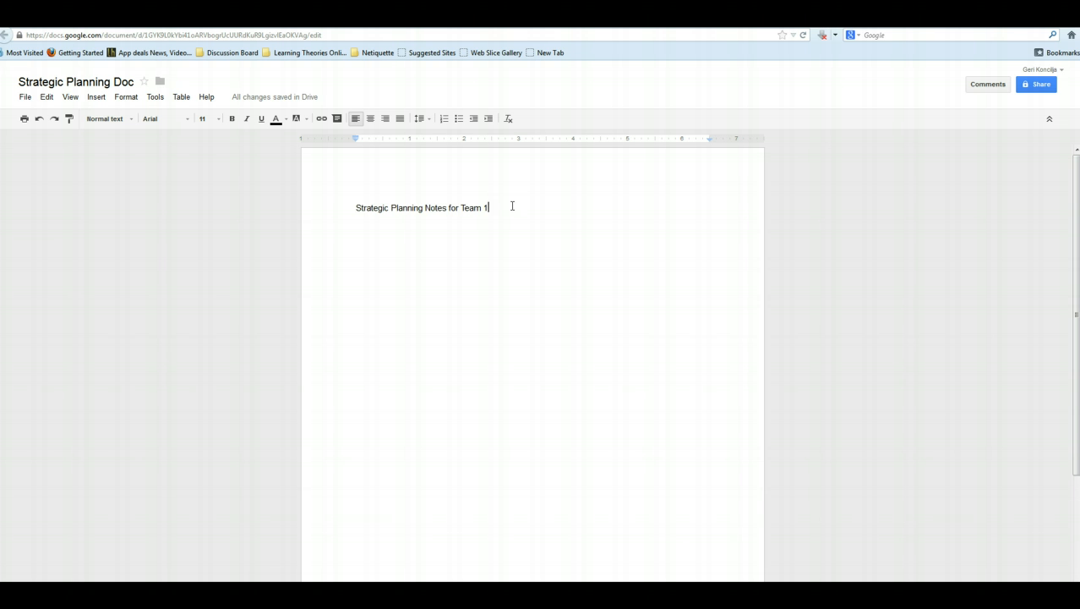
- Add a new line below the heading and bring up the Sharing settings dialog
{"action": "key", "text": "Return"}
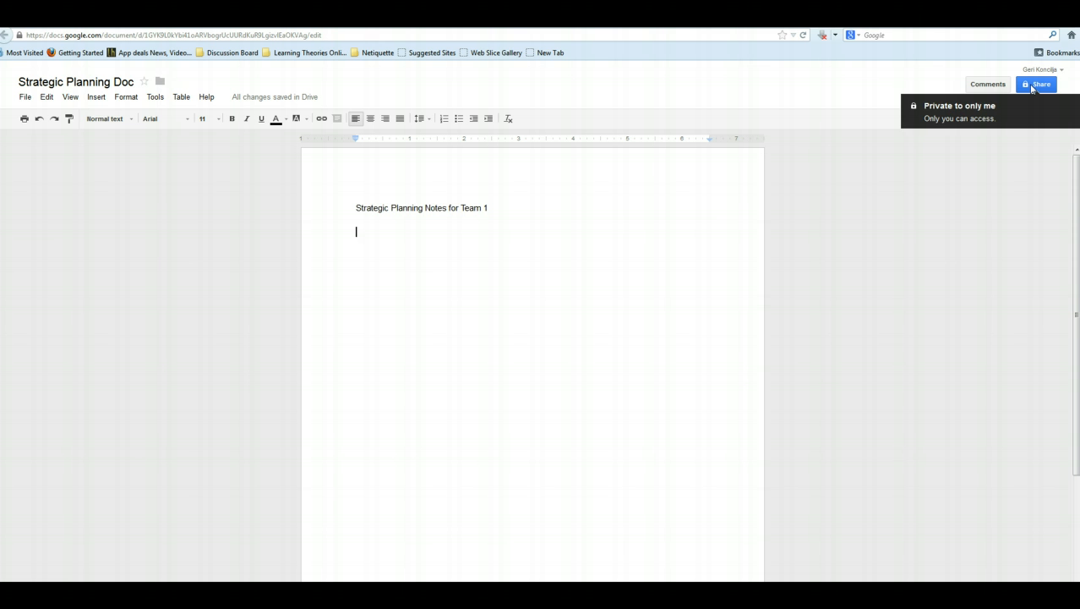
{"action": "left_click", "coordinate": [1034, 84]}
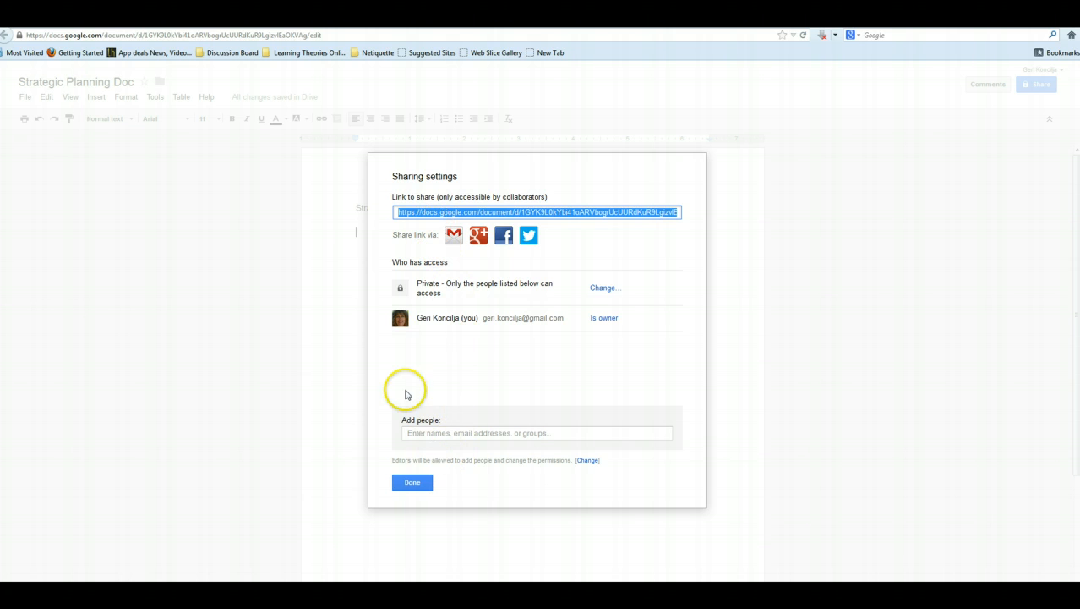
- Share the document with two collaborators by entering their e-mail addresses
{"action": "left_click", "coordinate": [414, 431]}
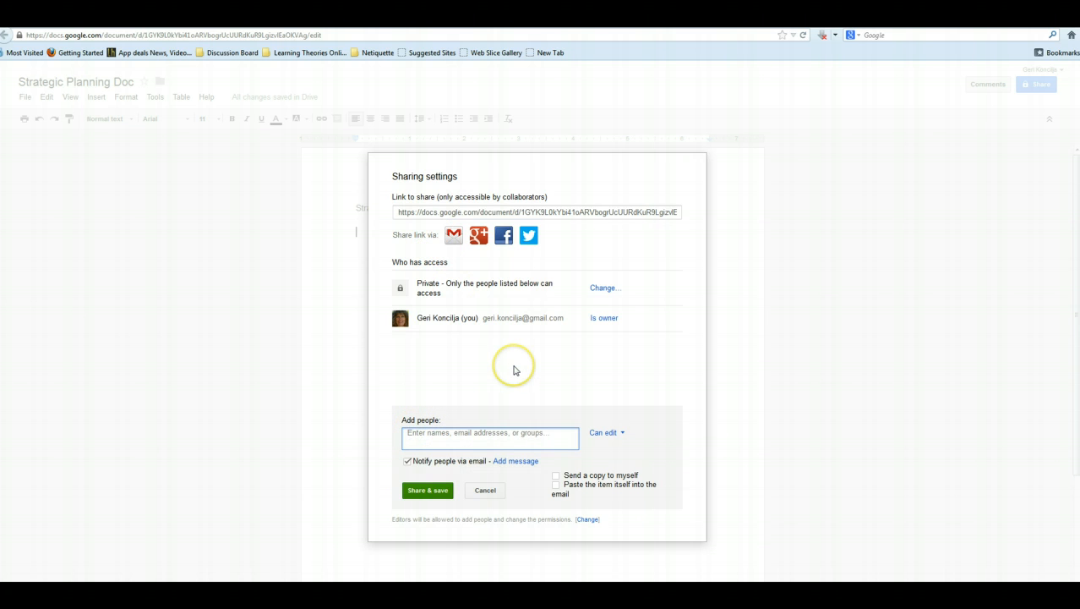
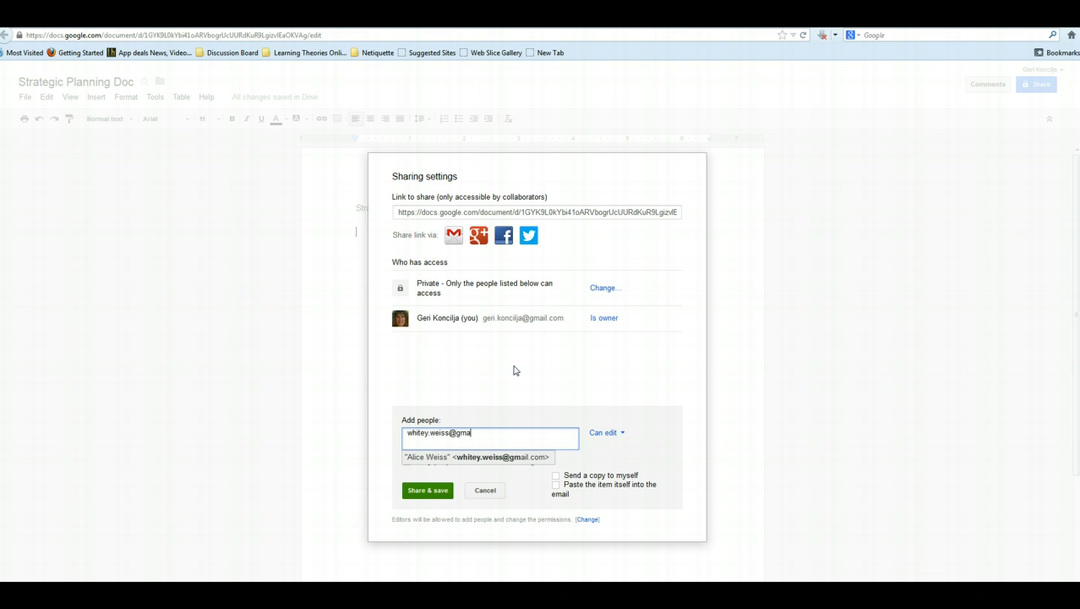
{"action": "key", "text": "Return"}
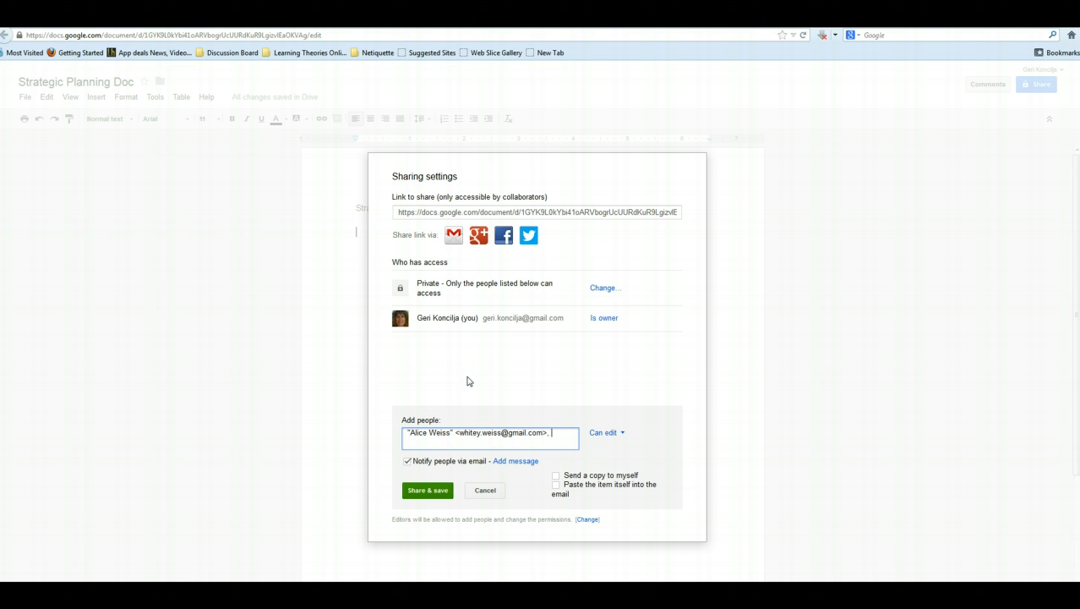
{"action": "type", "text": "geri"}
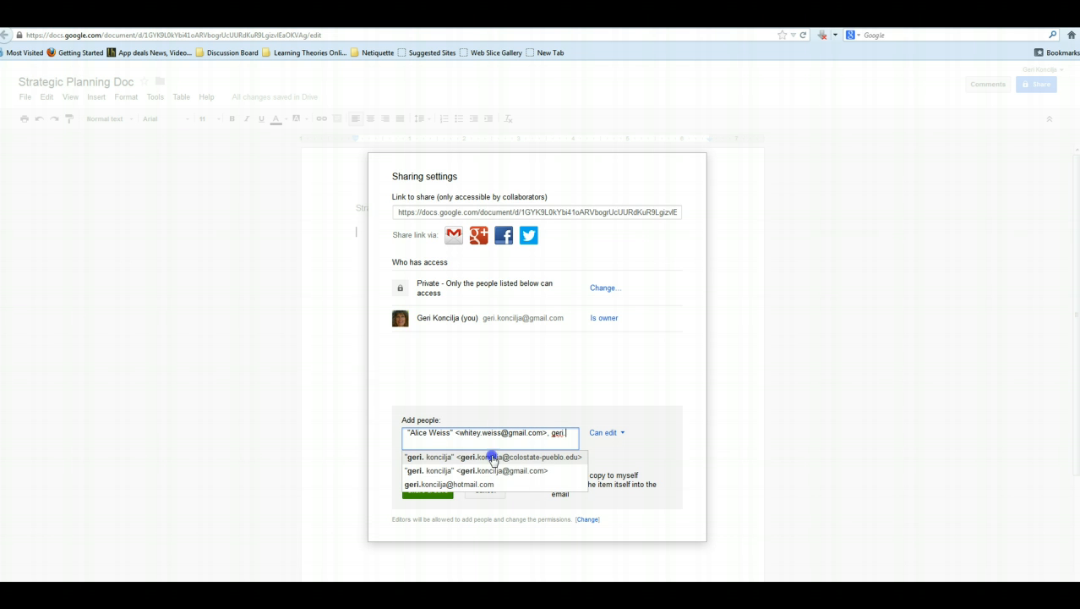
{"action": "left_click", "coordinate": [494, 456]}
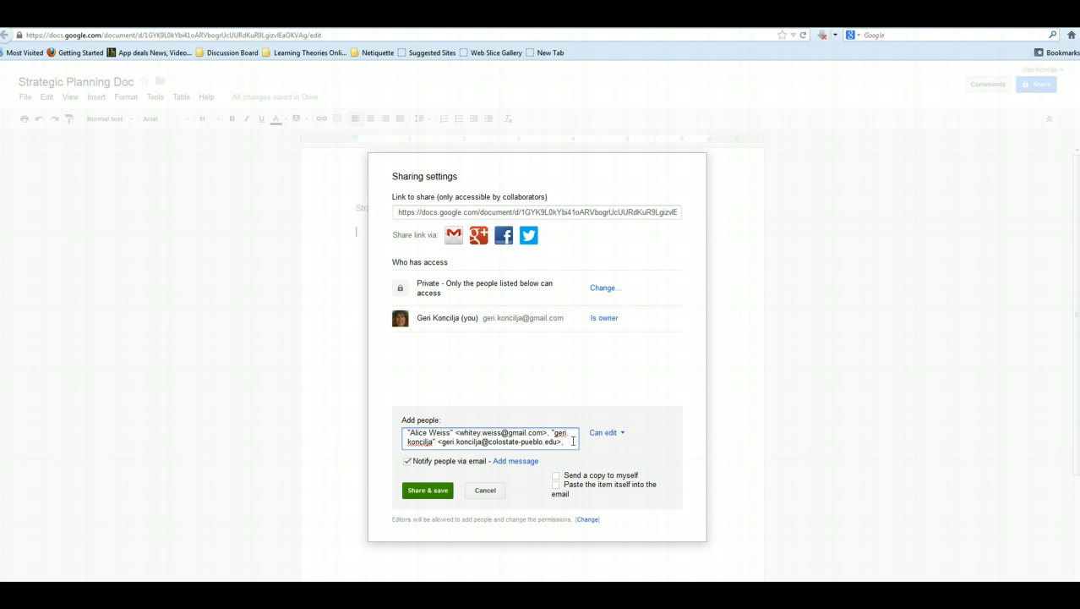
{"action": "left_click", "coordinate": [429, 490]}
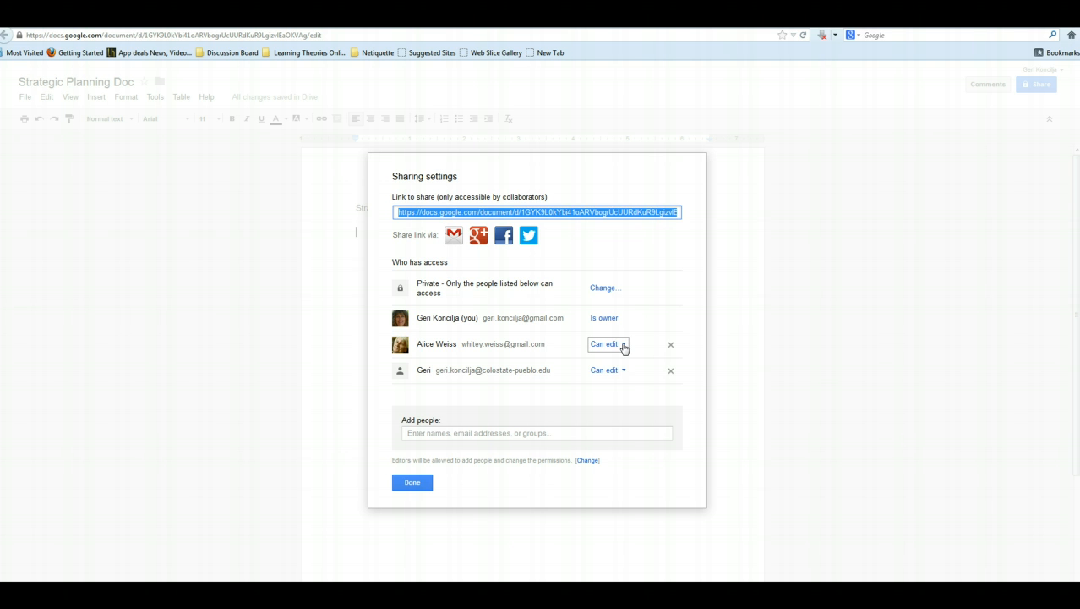
- Leave the new collaborator at Can edit and close the sharing settings
{"action": "left_click", "coordinate": [623, 345]}
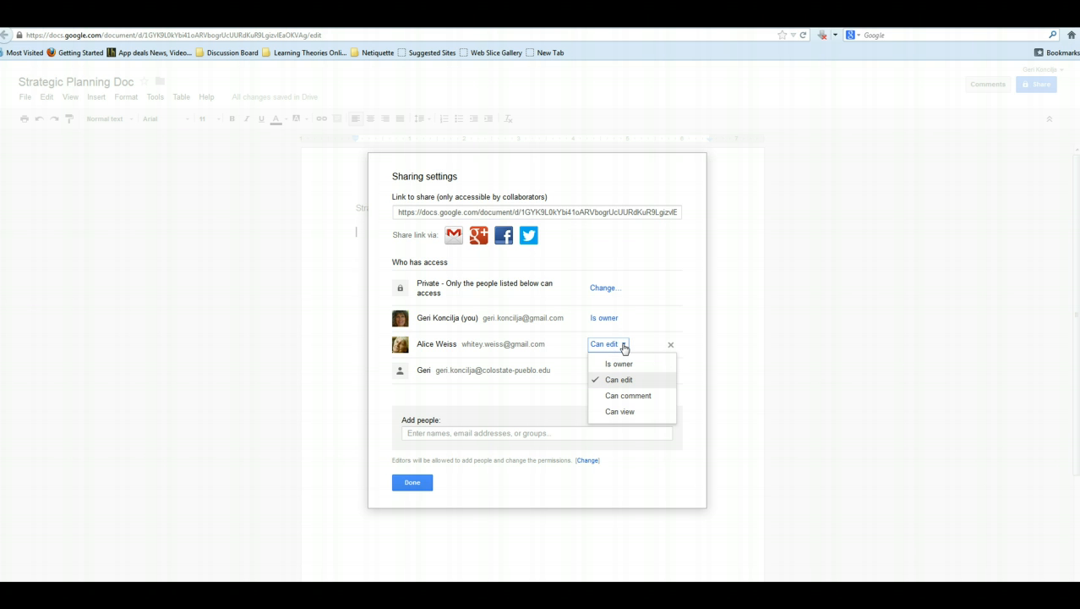
{"action": "left_click", "coordinate": [623, 345]}
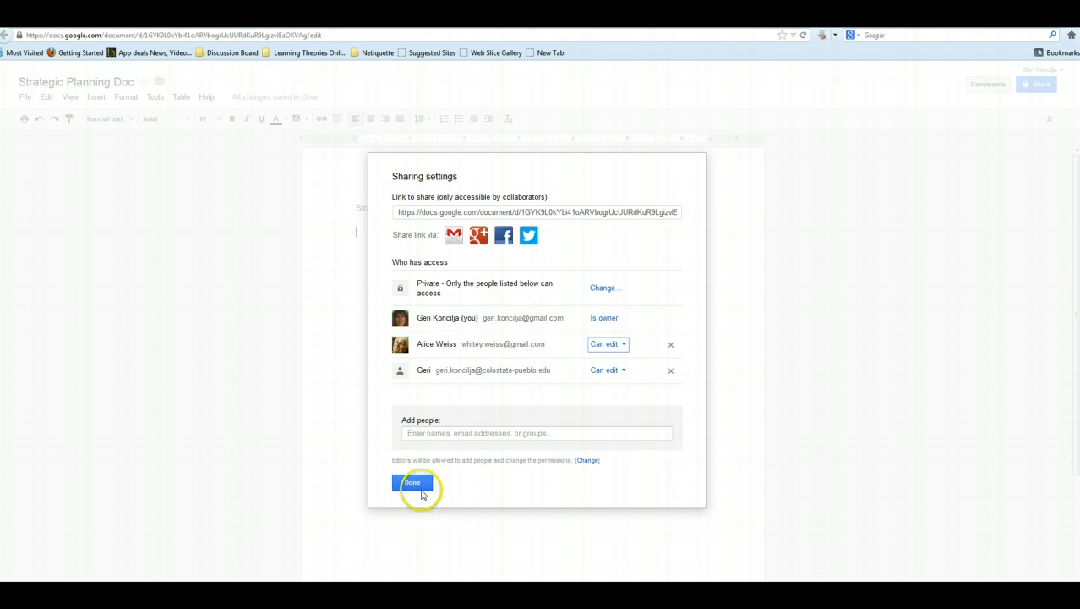
{"action": "left_click", "coordinate": [411, 484]}
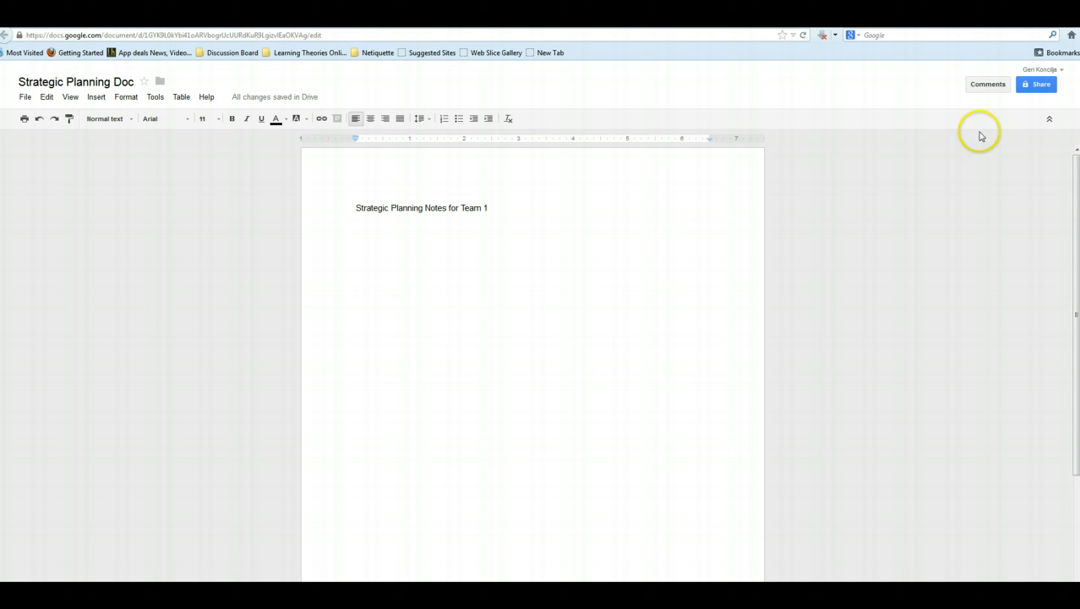
- Check that access is the owner plus two people, then switch to the collaborator's Gmail inbox
{"action": "mouse_move", "coordinate": [1028, 89]}
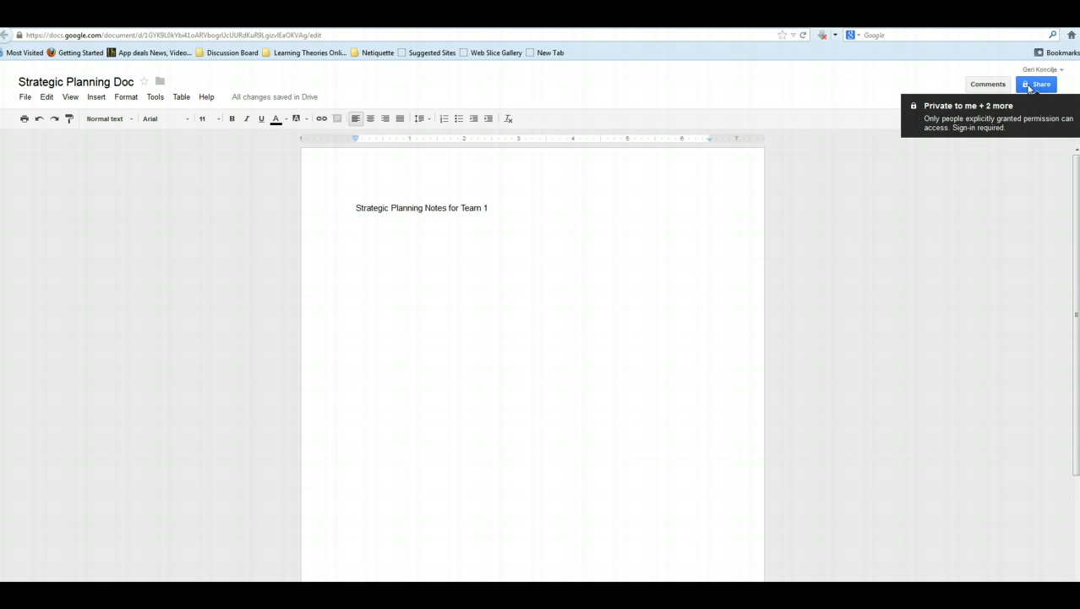
{"action": "left_click", "coordinate": [1029, 90]}
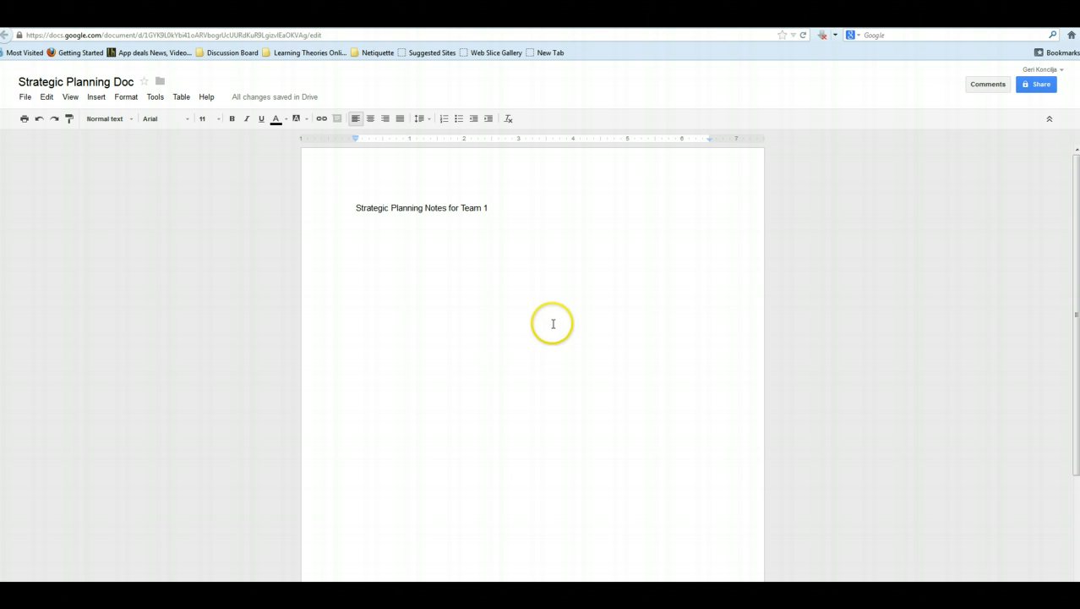
{"action": "left_click", "coordinate": [400, 308]}
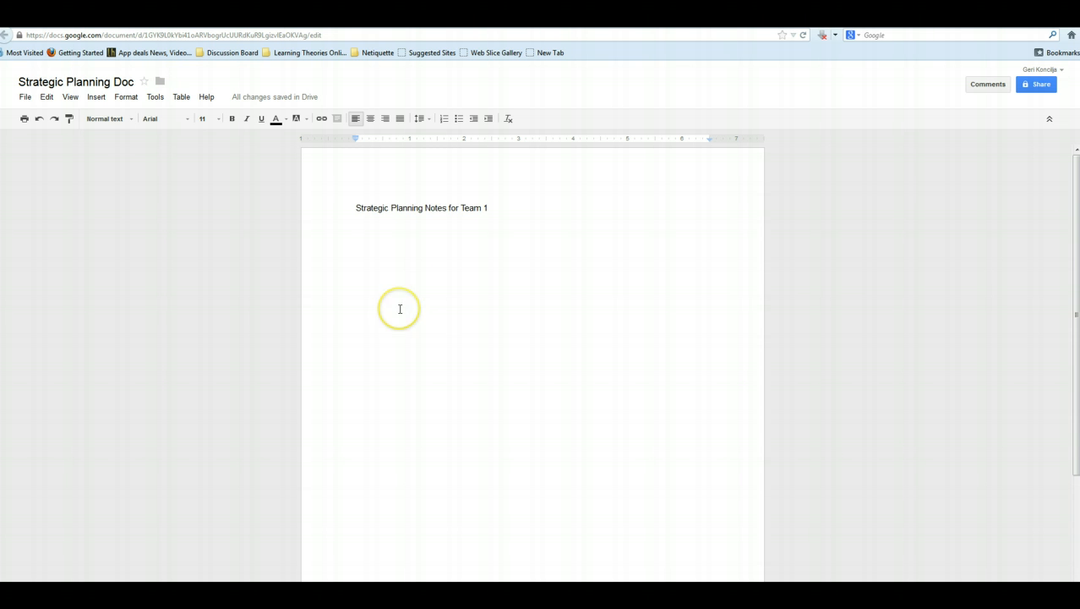
{"action": "left_click", "coordinate": [399, 309]}
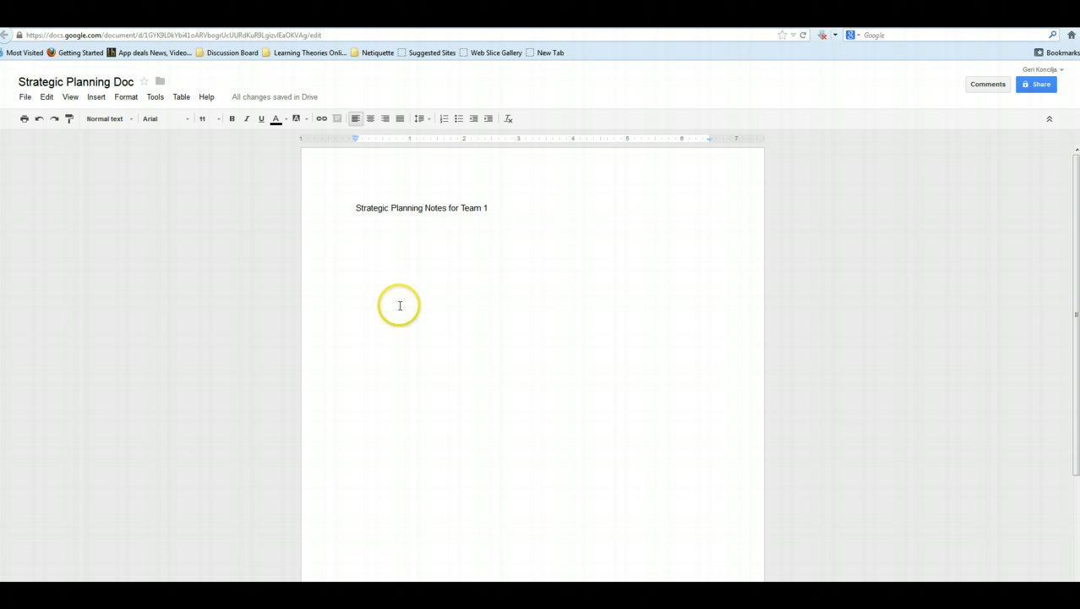
{"action": "left_click", "coordinate": [348, 303]}
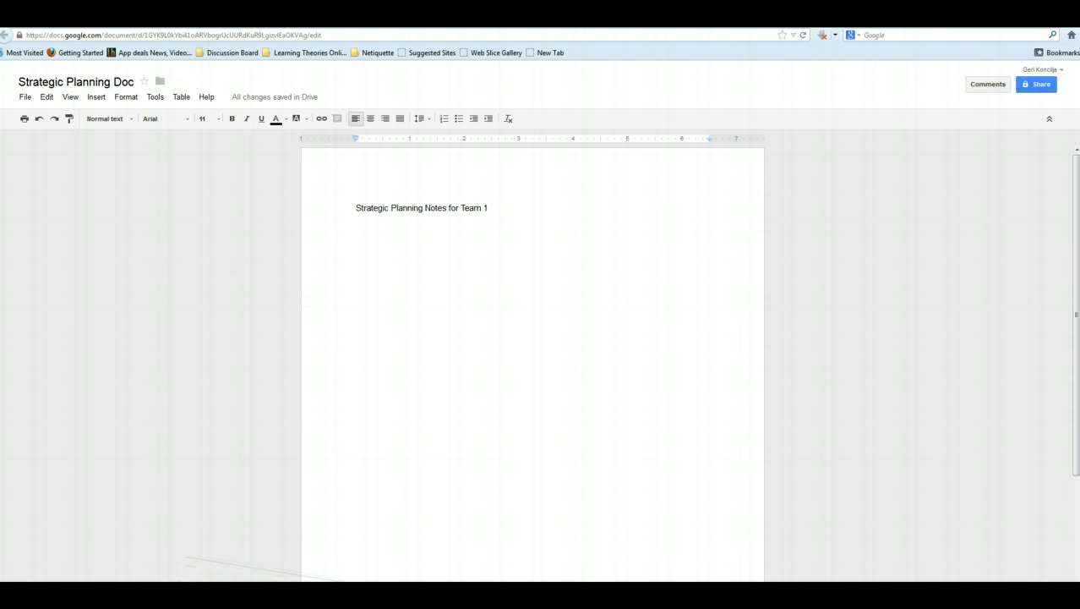
{"action": "left_click", "coordinate": [188, 591]}
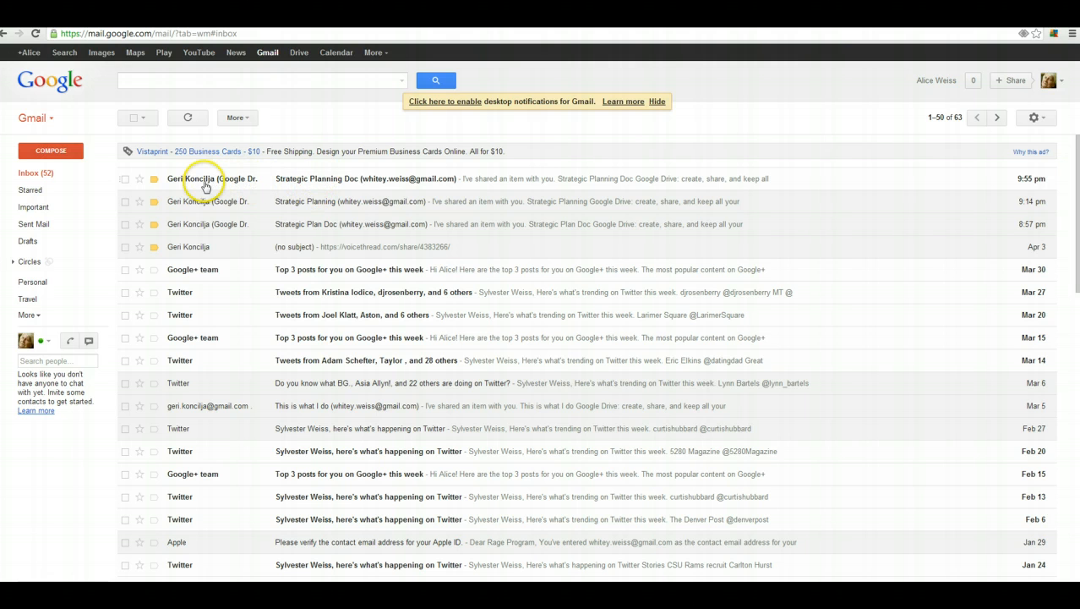
- Open the Strategic Planning Doc share email and follow its link to the document
{"action": "mouse_move", "coordinate": [190, 178]}
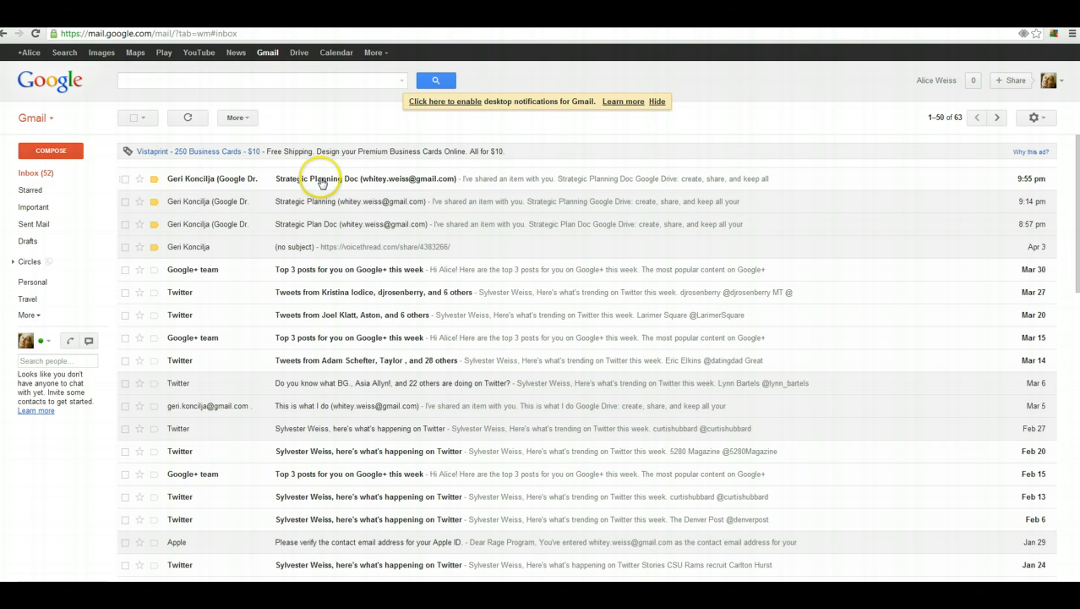
{"action": "left_click", "coordinate": [321, 182]}
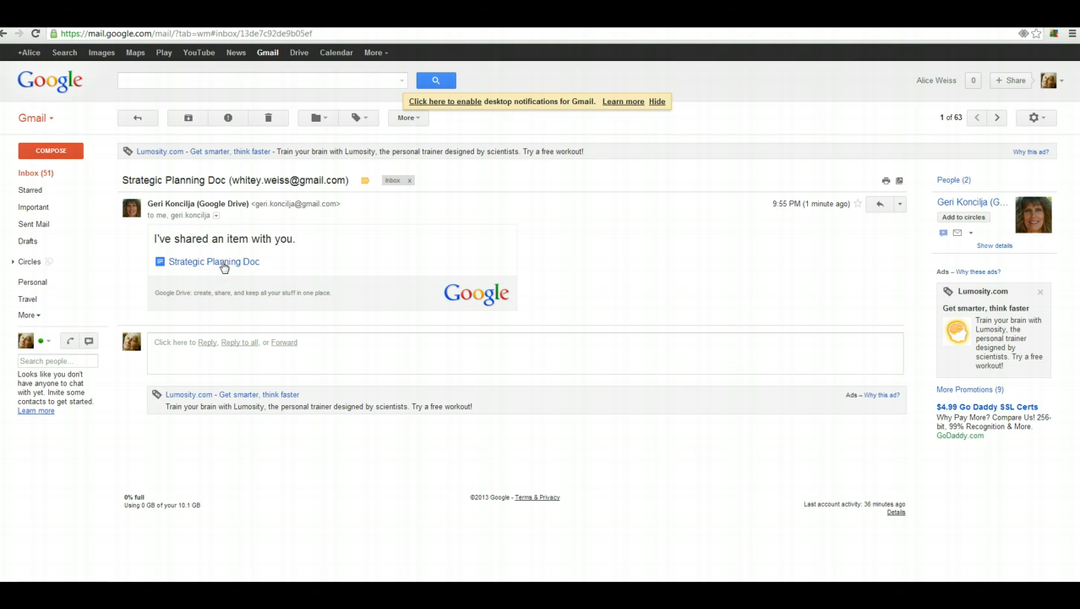
{"action": "left_click", "coordinate": [223, 264]}
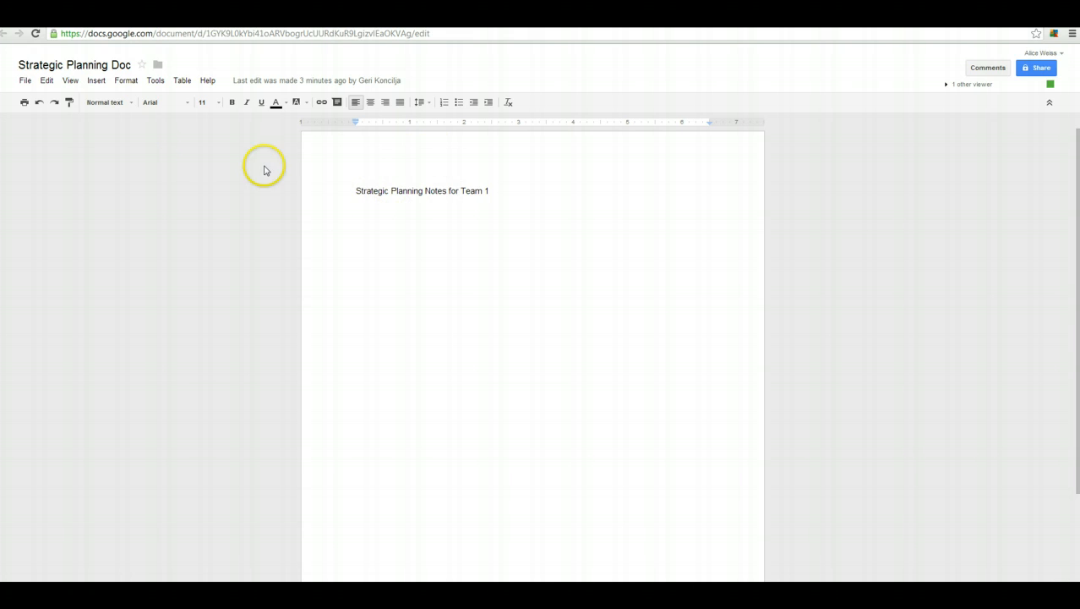
- Add the collaborator's introductory sentence below the heading, then return to the owner's Firefox window
{"action": "left_click", "coordinate": [524, 190]}
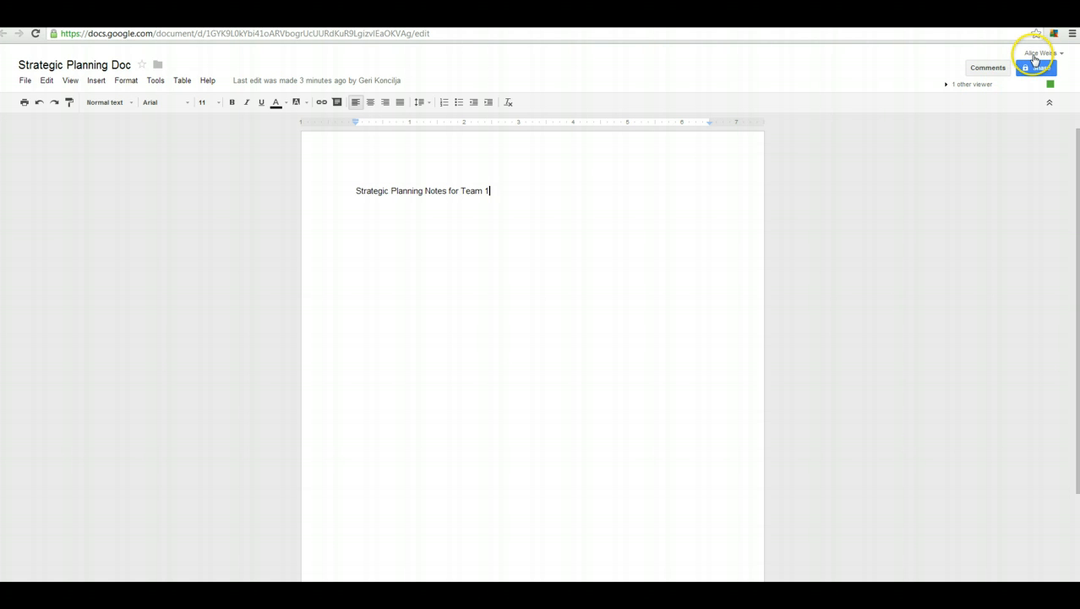
{"action": "left_click", "coordinate": [509, 197]}
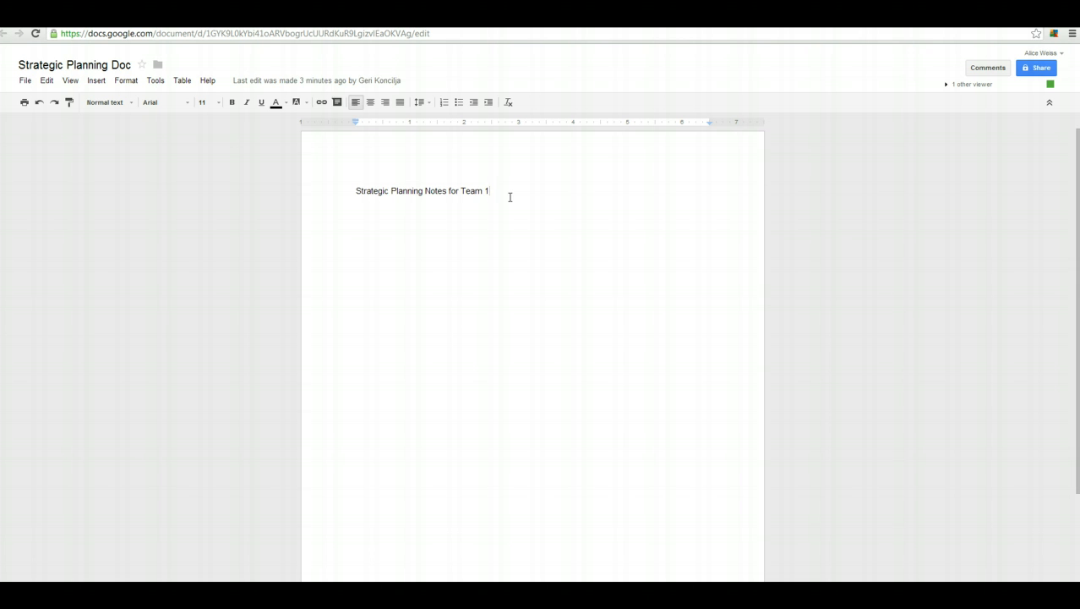
{"action": "key", "text": "Return"}
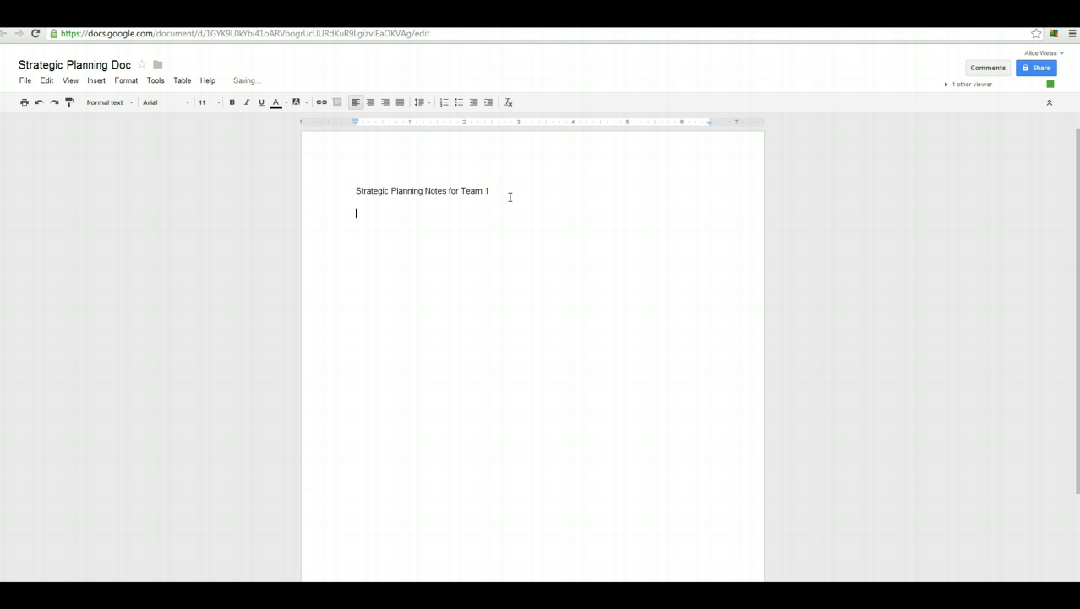
{"action": "type", "text": "Th"}
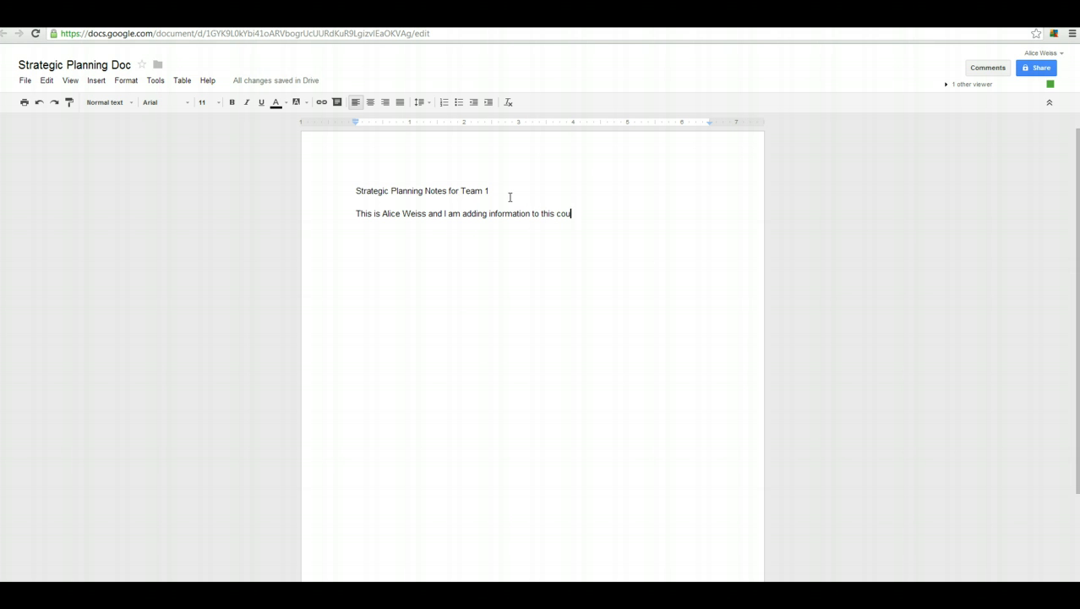
{"action": "type", "text": "ment."}
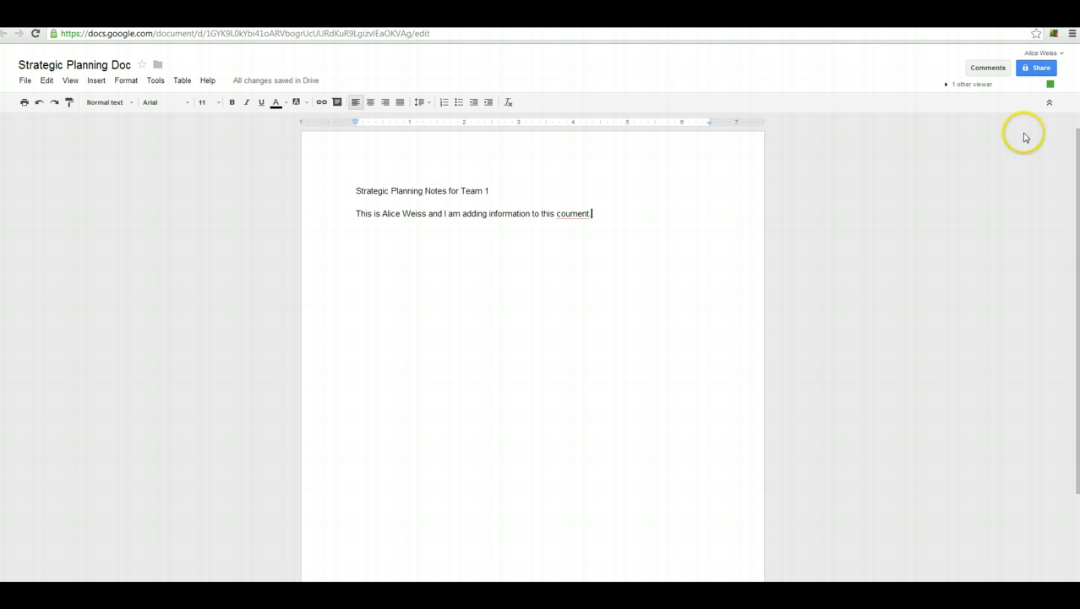
{"action": "key", "text": "Return"}
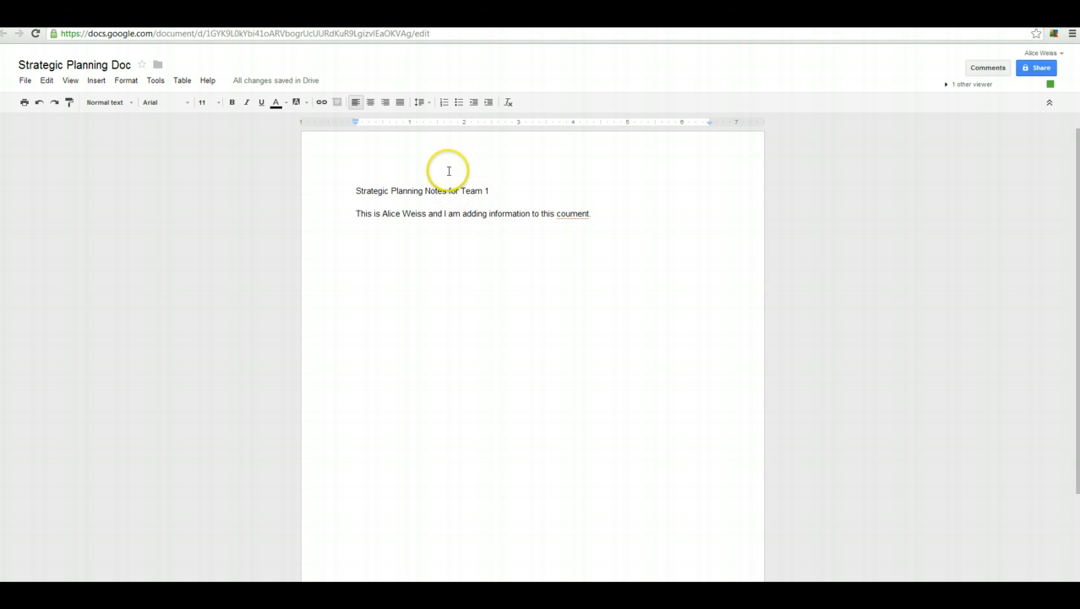
{"action": "mouse_move", "coordinate": [302, 84]}
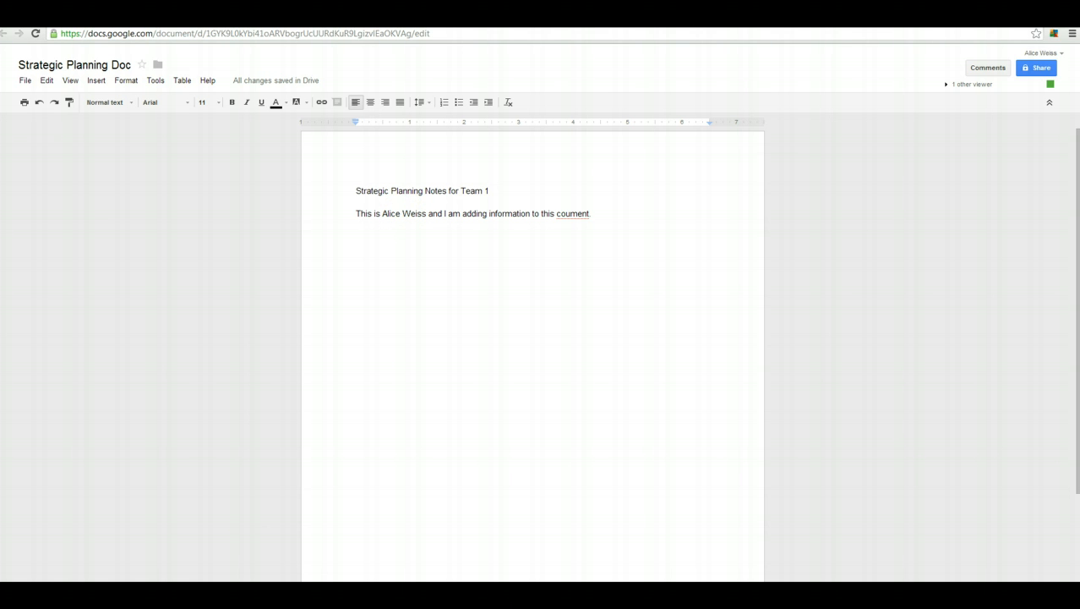
{"action": "left_click", "coordinate": [257, 595]}
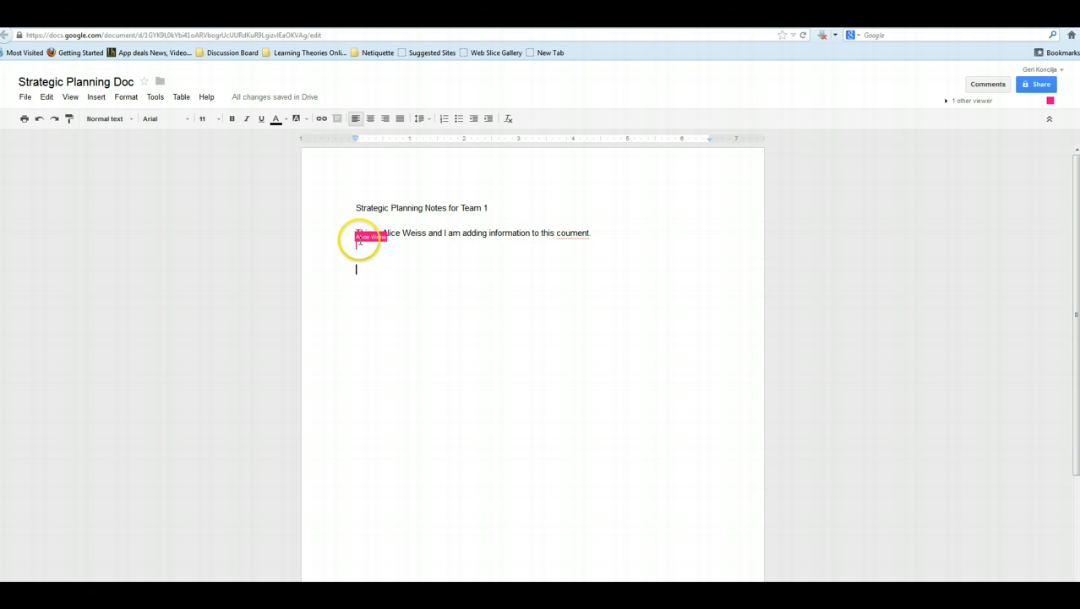
- Correct 'coument' to 'document', end the sentence with a period, and begin a new line
{"action": "left_click", "coordinate": [492, 278]}
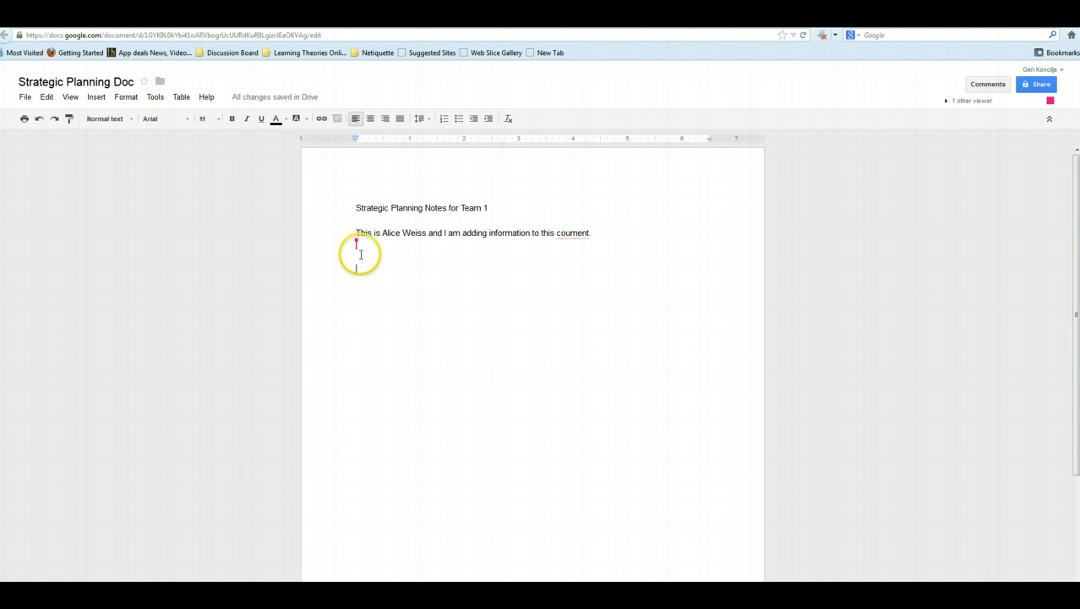
{"action": "mouse_move", "coordinate": [356, 245]}
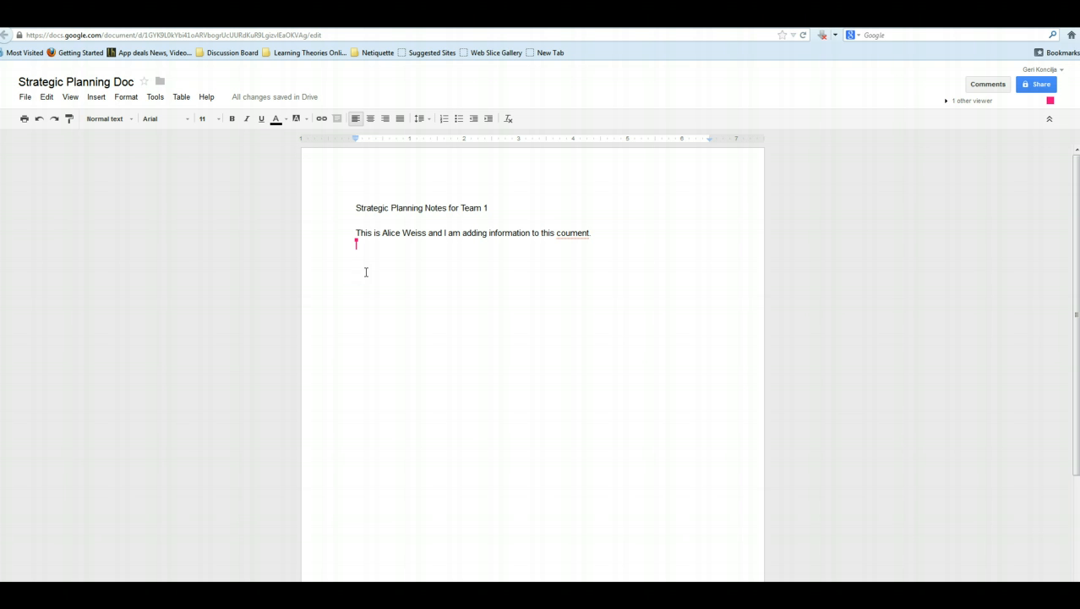
{"action": "left_click", "coordinate": [381, 272]}
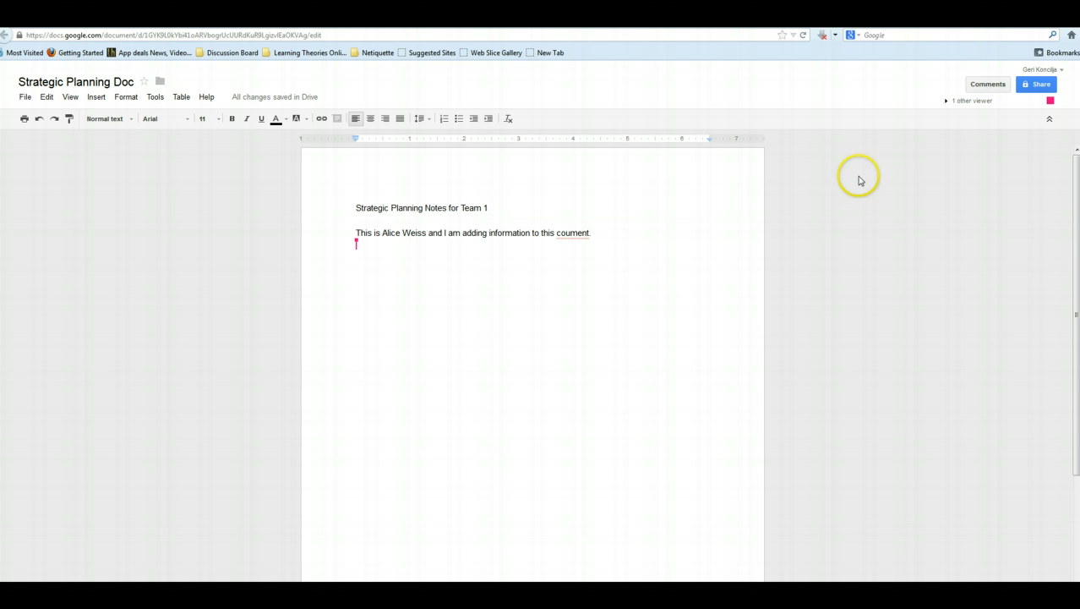
{"action": "left_click", "coordinate": [556, 233]}
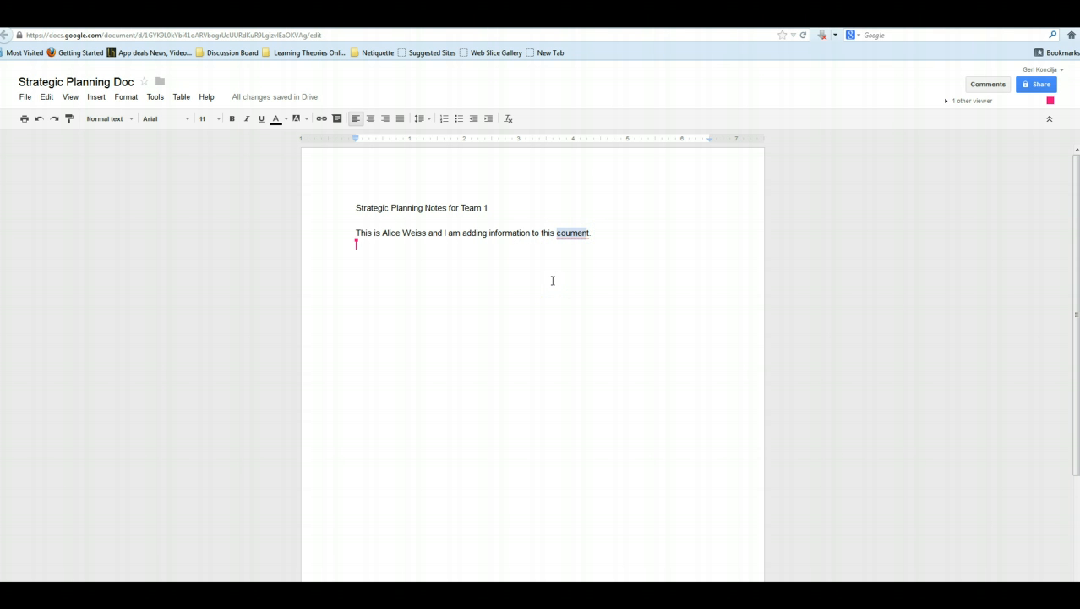
{"action": "type", "text": "do"}
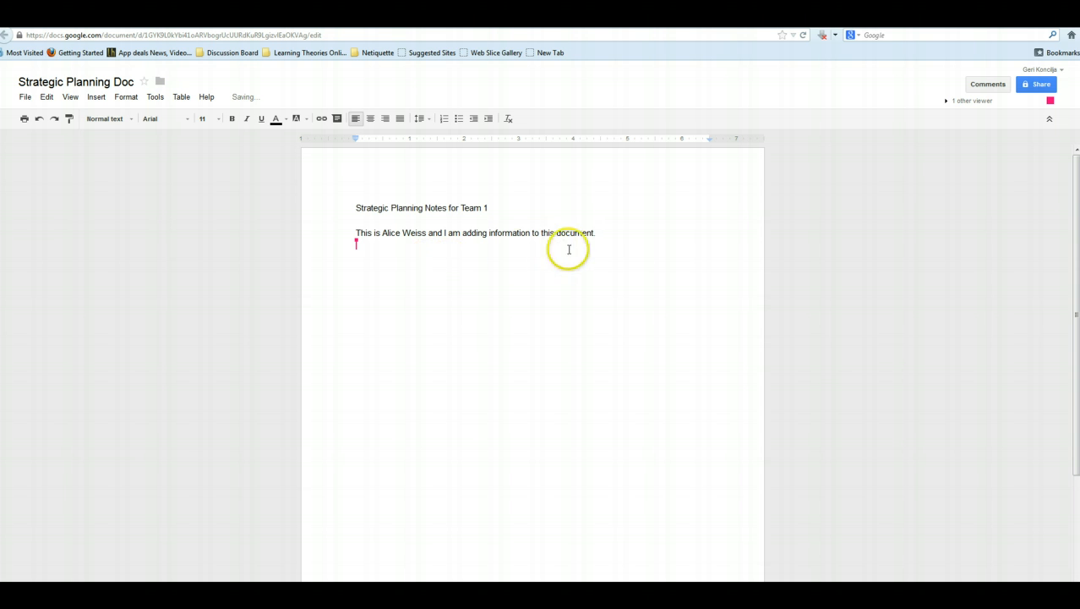
{"action": "type", "text": "."}
{"action": "key", "text": "Return"}
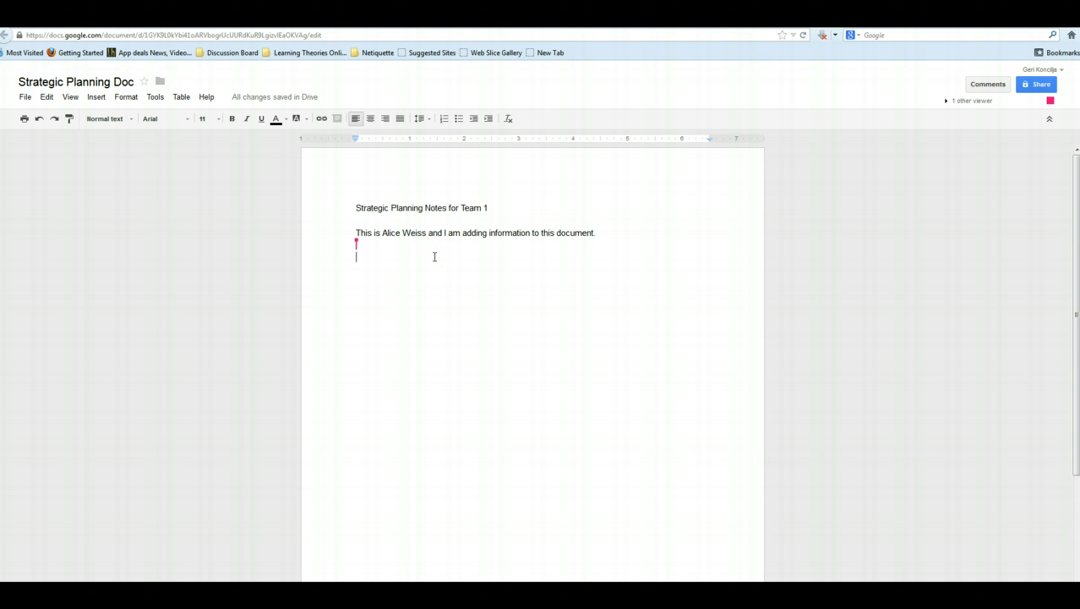
- Type 'Goal number one should read:' and 'This is where goal number 1 goes.' on separate lines
{"action": "type", "text": "St"}
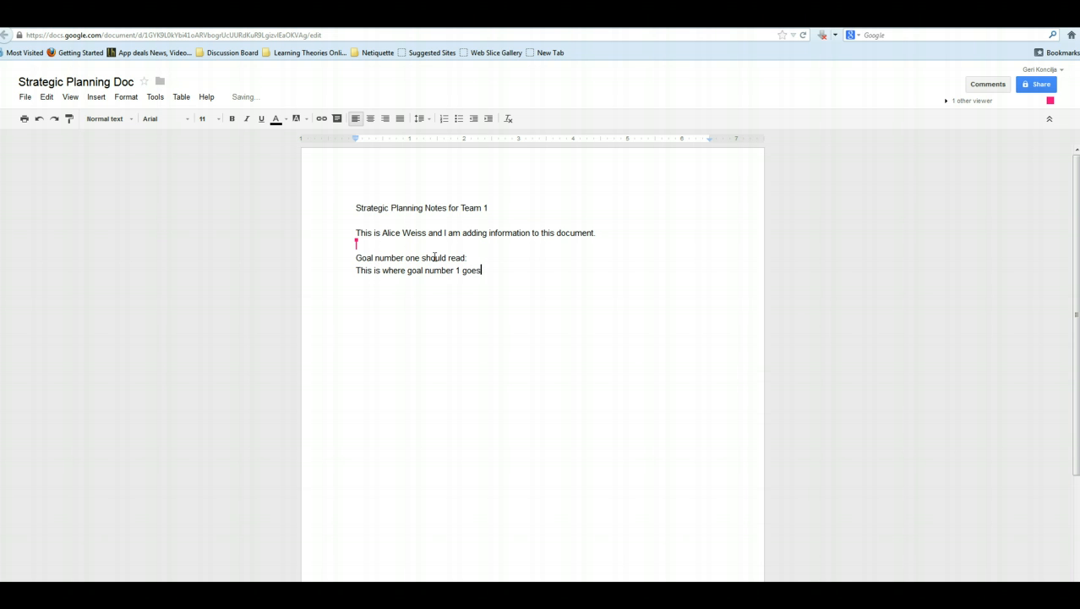
{"action": "left_click", "coordinate": [514, 257]}
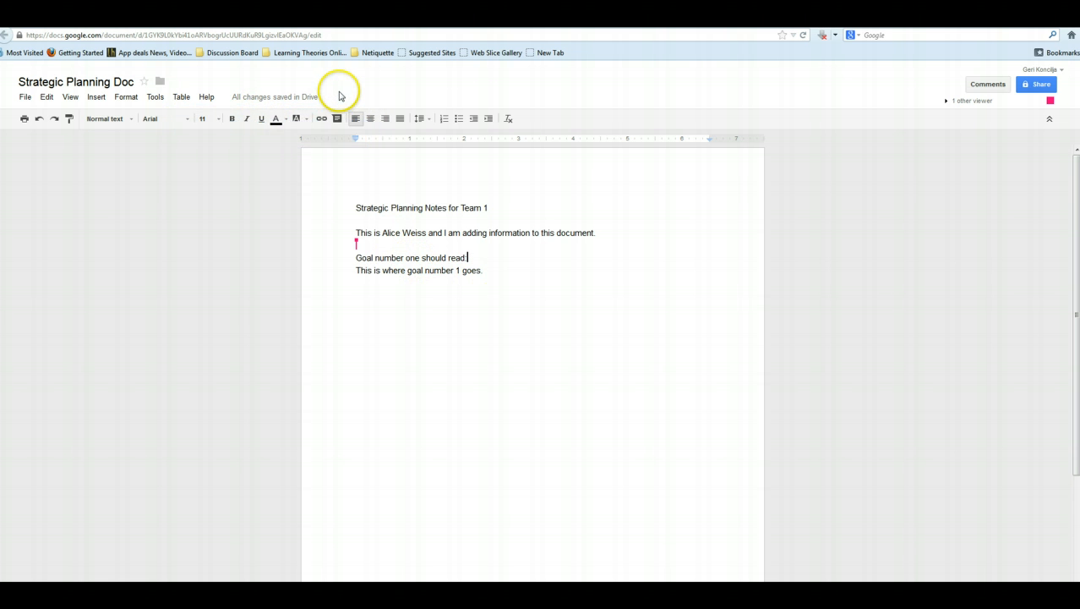
- Open Revision history from the 'All changes saved in Drive' link
{"action": "left_click", "coordinate": [287, 97]}
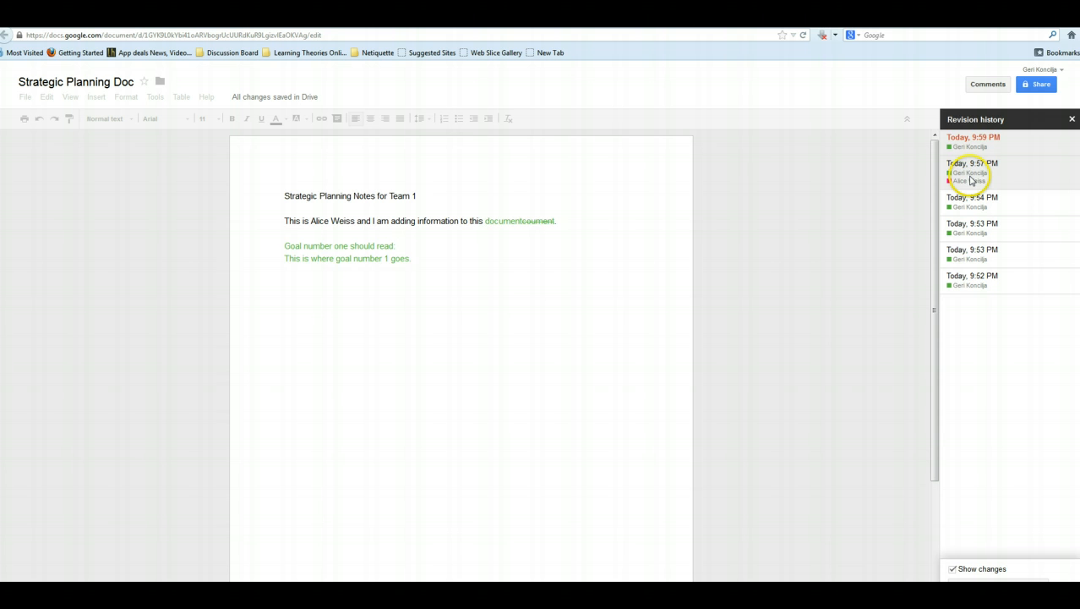
- View the 9:57 PM version showing the collaborator's pink sentence, then exit Revision history
{"action": "left_click", "coordinate": [970, 178]}
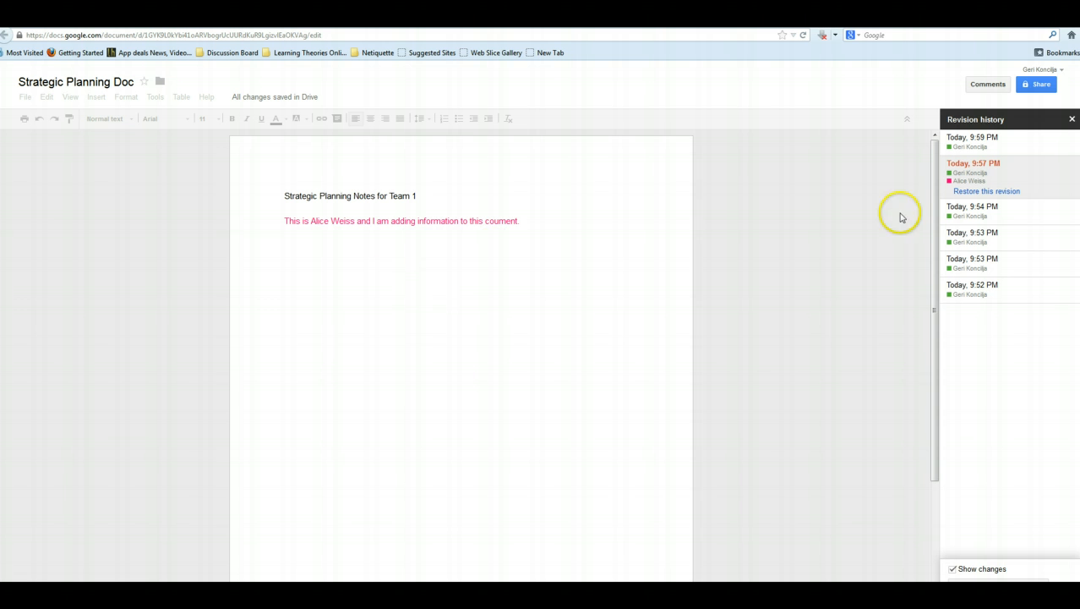
{"action": "left_click", "coordinate": [540, 226]}
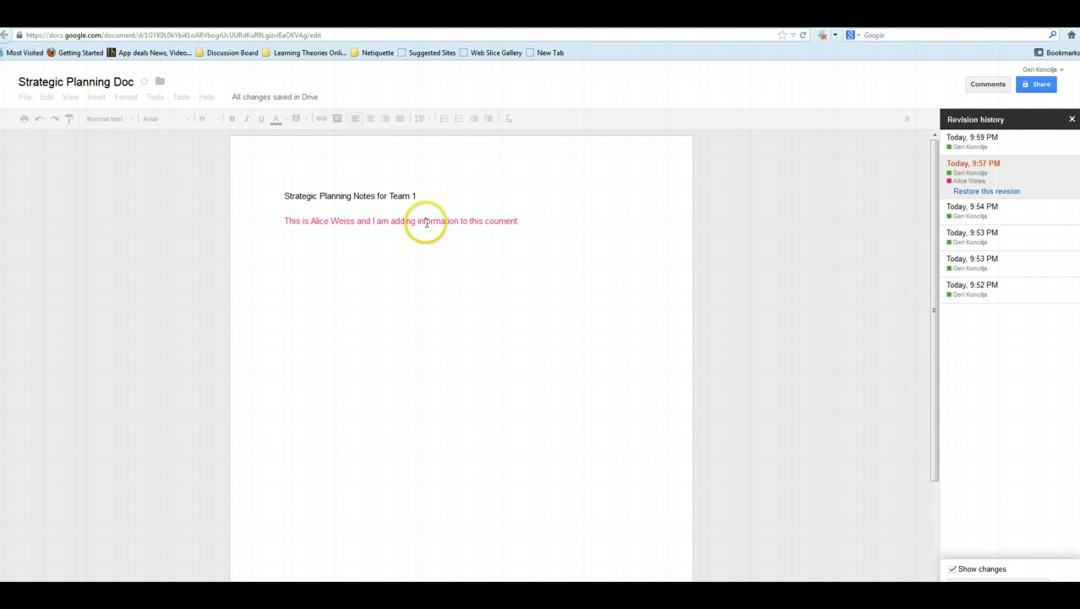
{"action": "left_click", "coordinate": [525, 222]}
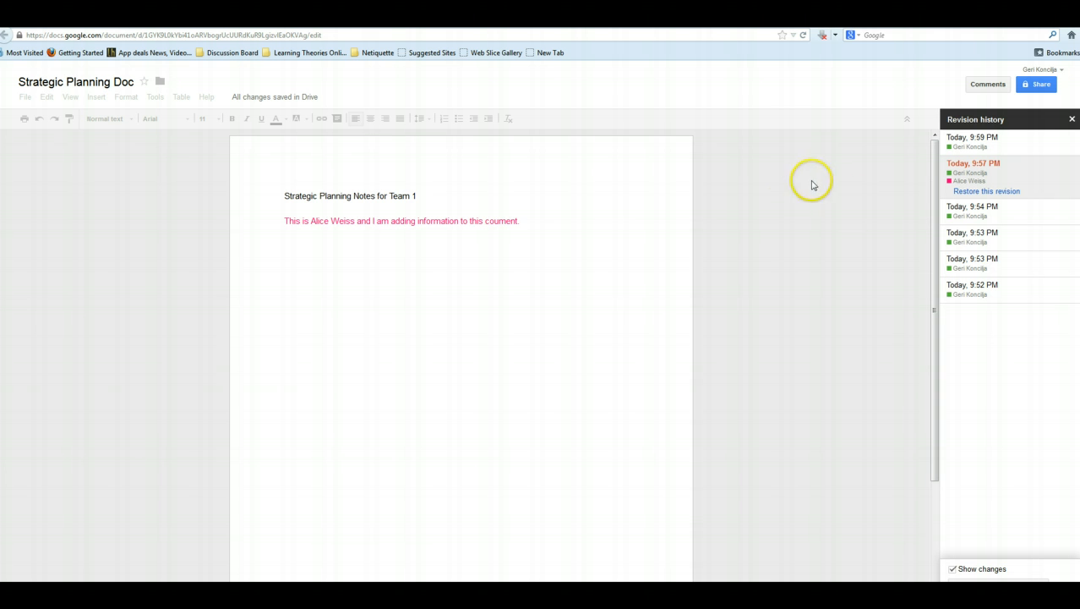
{"action": "left_click", "coordinate": [1072, 121]}
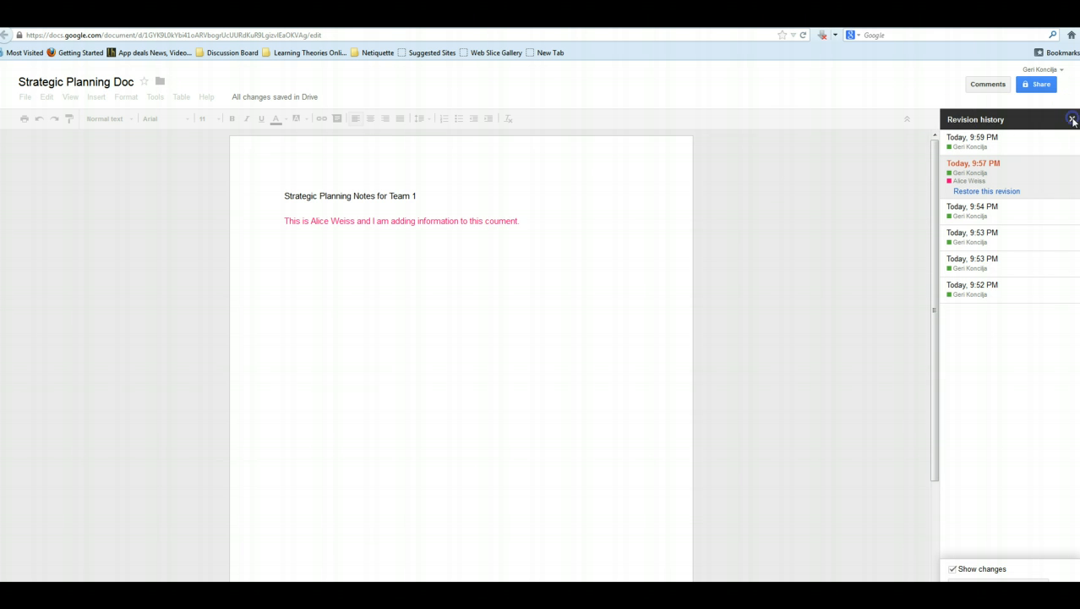
{"action": "left_click", "coordinate": [512, 259]}
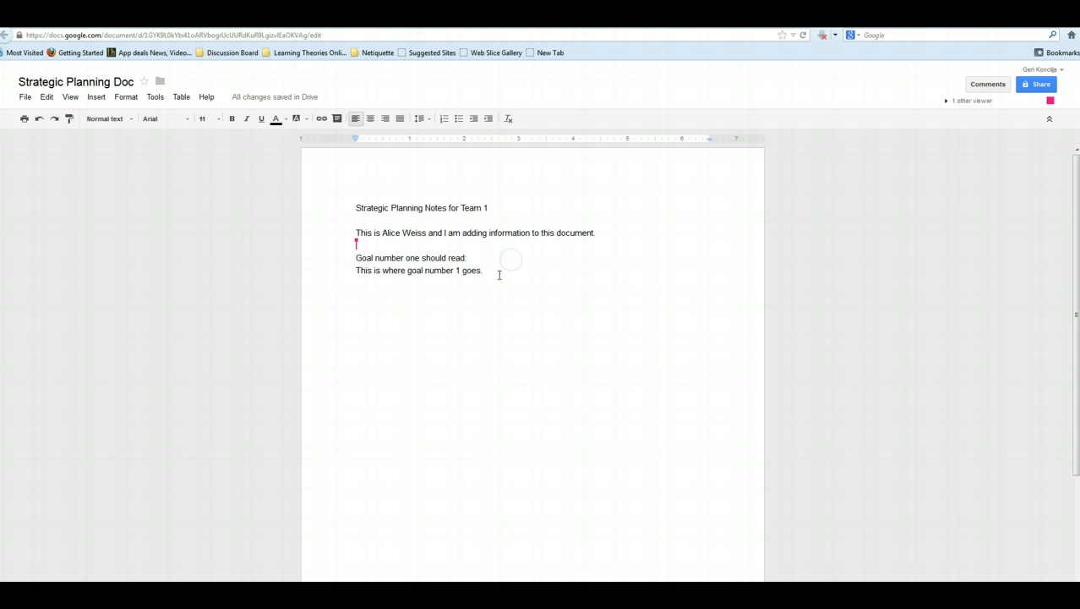
- Switch to the collaborator's Chrome window of Strategic Planning Doc via the taskbar
{"action": "left_click", "coordinate": [495, 275]}
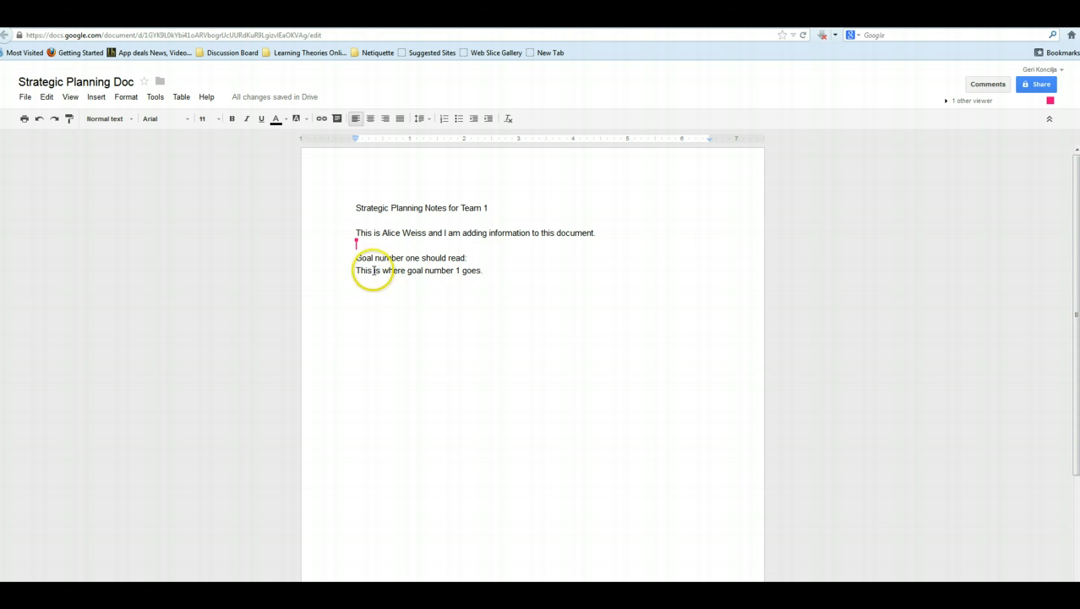
{"action": "left_click", "coordinate": [357, 246]}
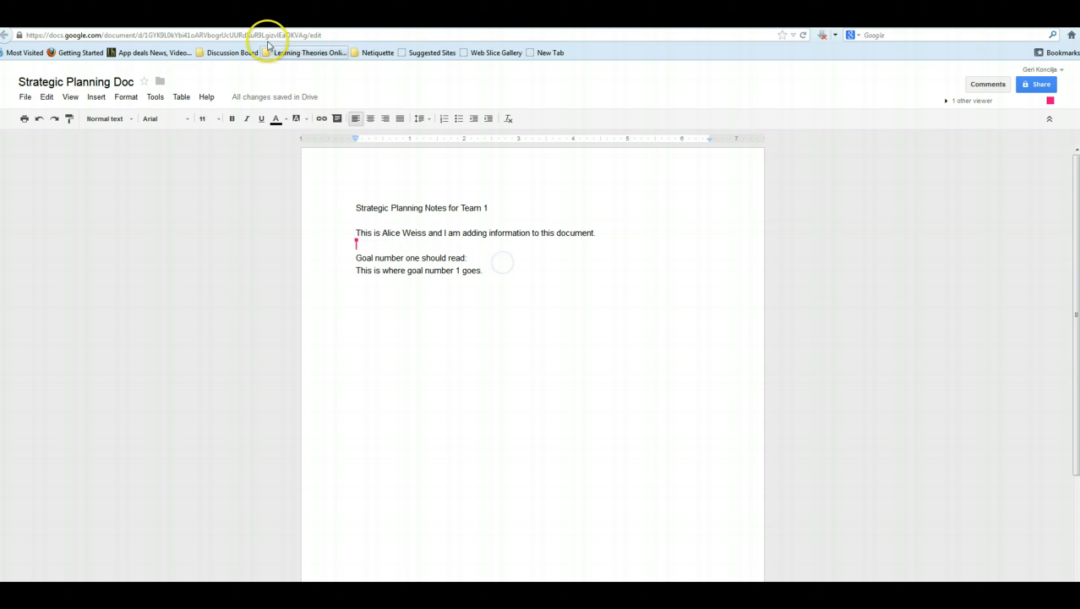
{"action": "mouse_move", "coordinate": [183, 592]}
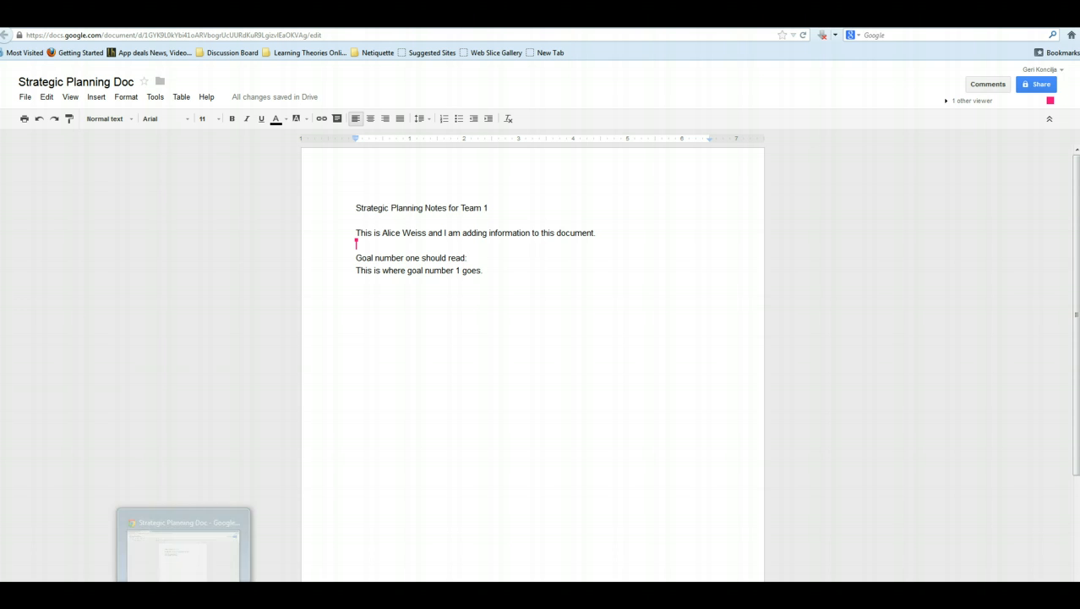
{"action": "left_click", "coordinate": [184, 541]}
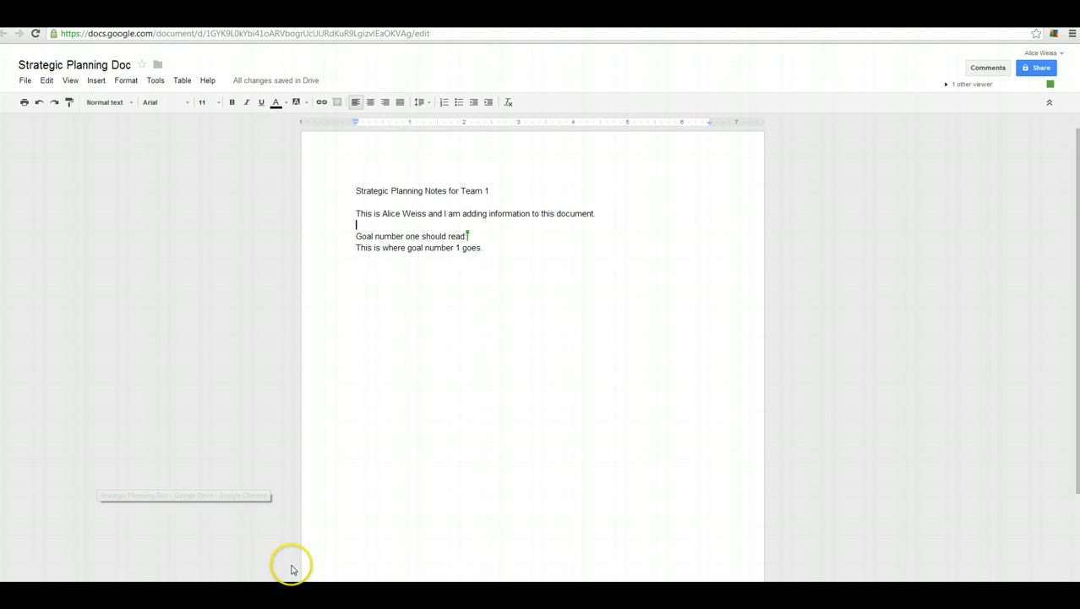
{"action": "mouse_move", "coordinate": [467, 236]}
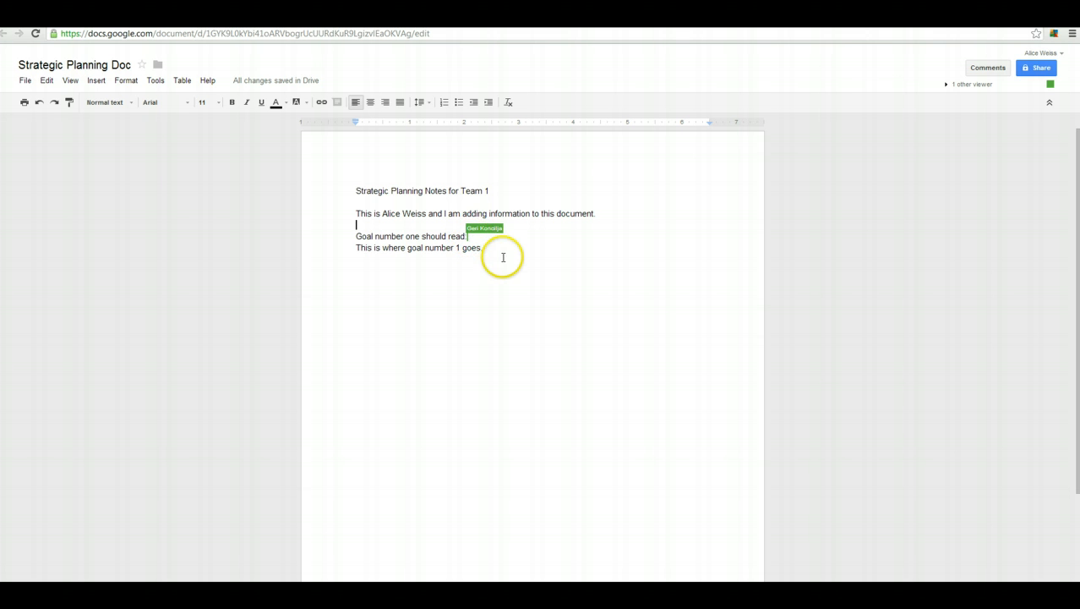
{"action": "left_click", "coordinate": [500, 252]}
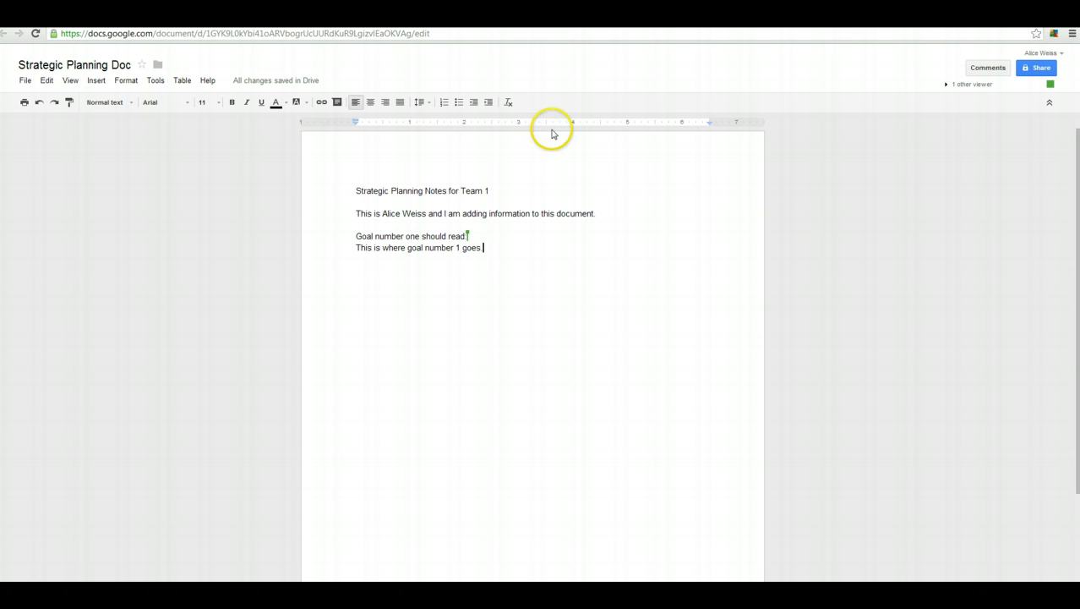
{"action": "left_click", "coordinate": [259, 84]}
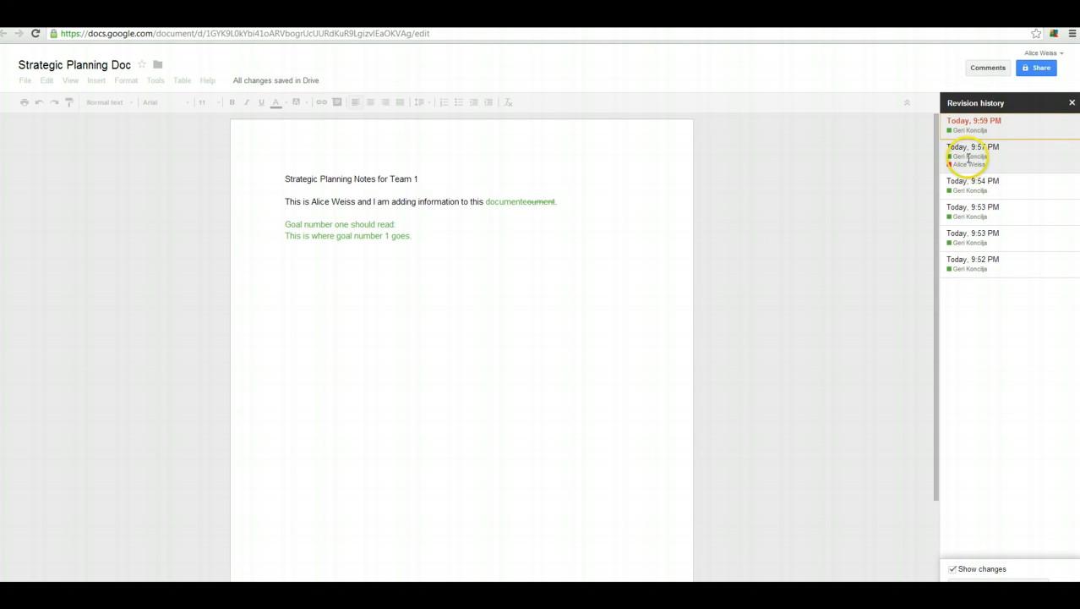
{"action": "left_click", "coordinate": [966, 184]}
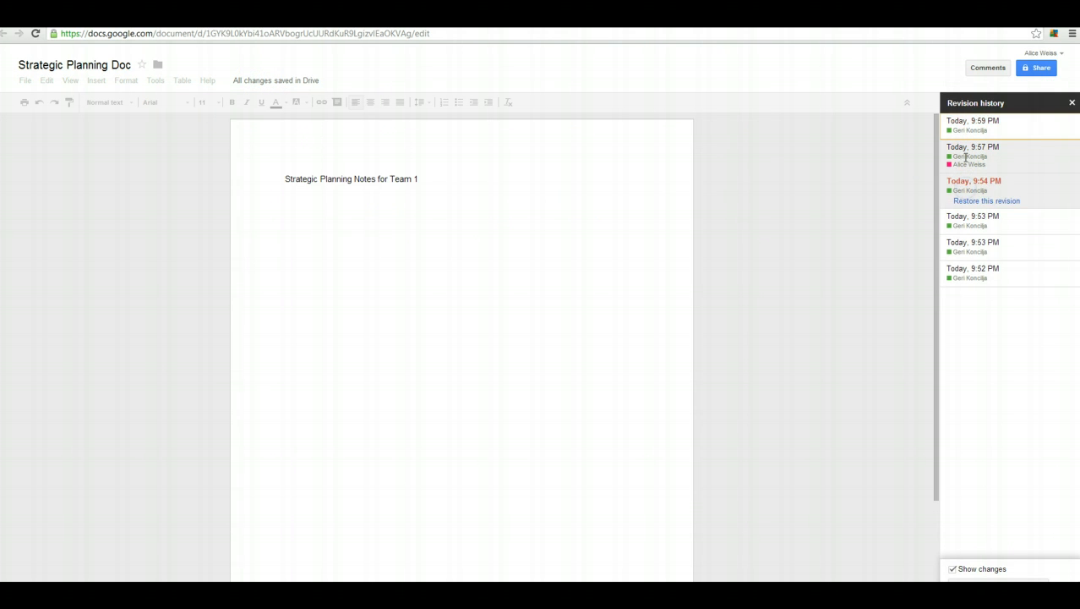
{"action": "left_click", "coordinate": [966, 158]}
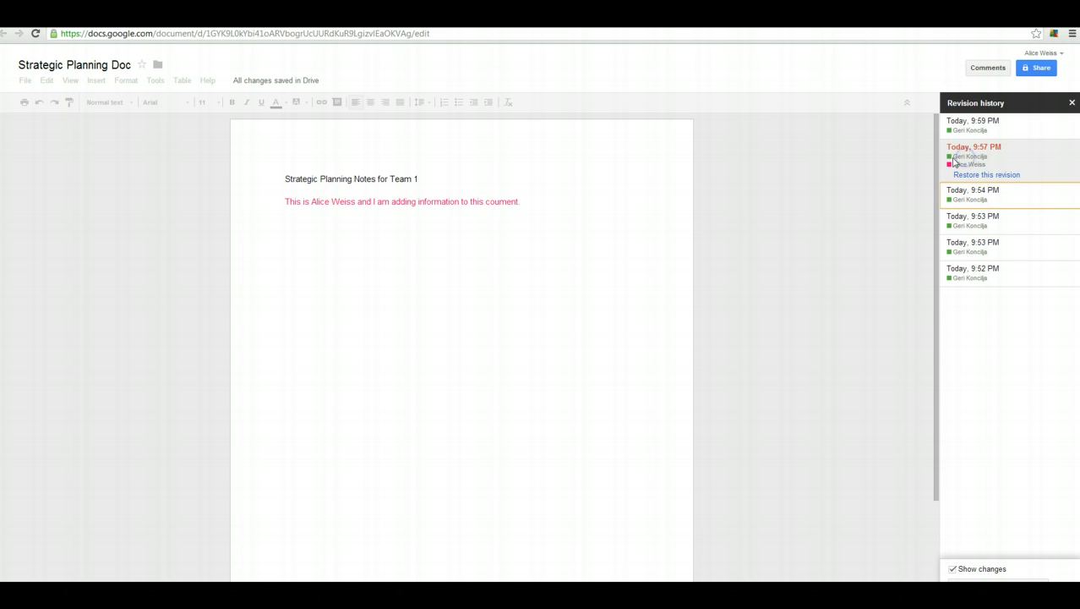
{"action": "left_click", "coordinate": [996, 121]}
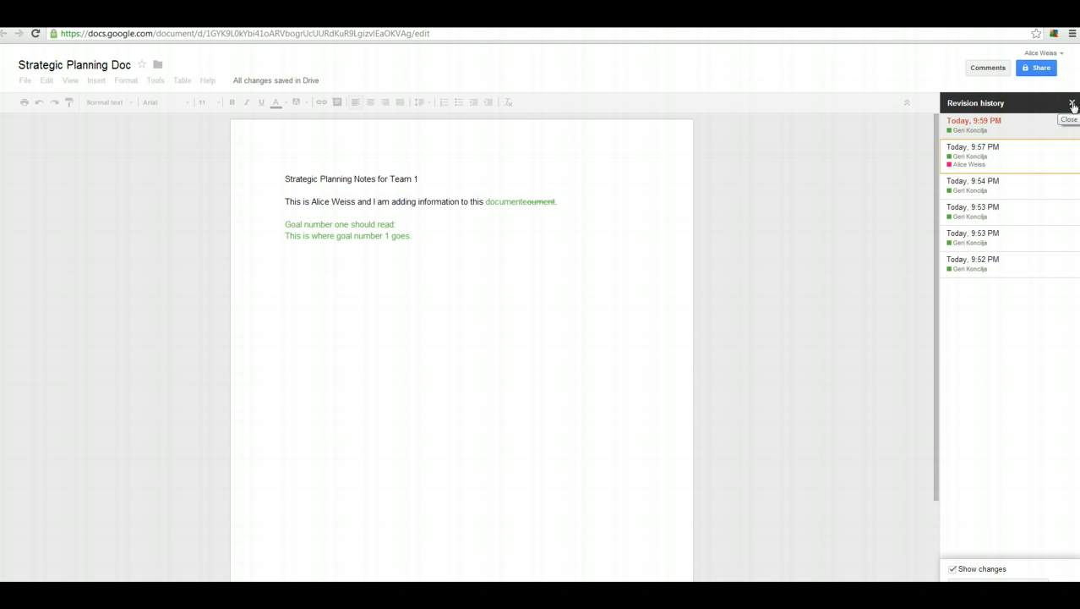
{"action": "left_click", "coordinate": [1073, 105]}
- Add a period after 'This is where goal number 1 goes' and check the heading and goal lines
{"action": "left_click", "coordinate": [446, 247]}
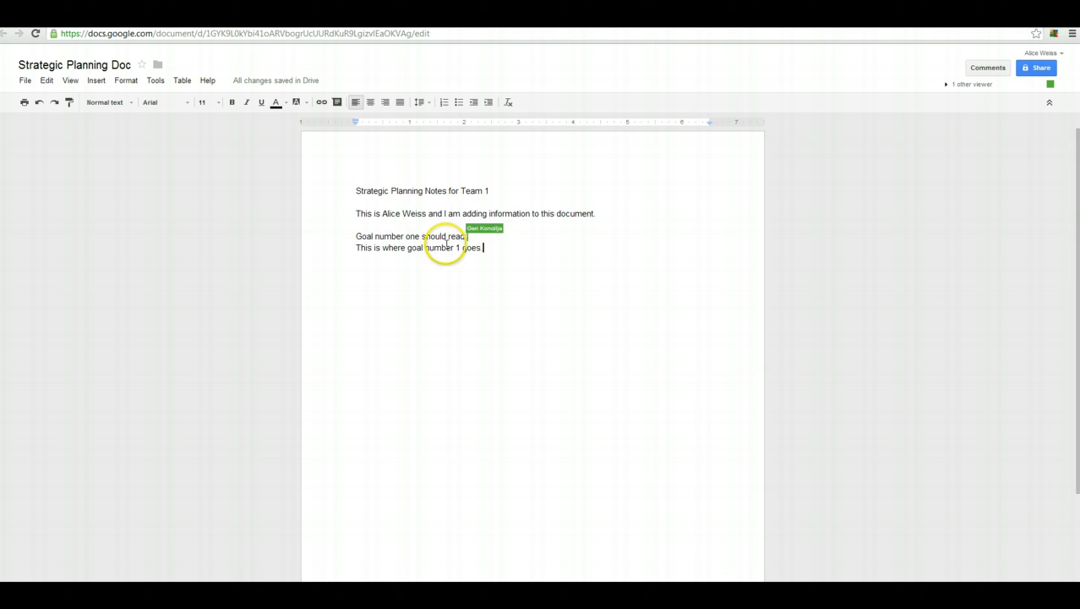
{"action": "left_click", "coordinate": [404, 211]}
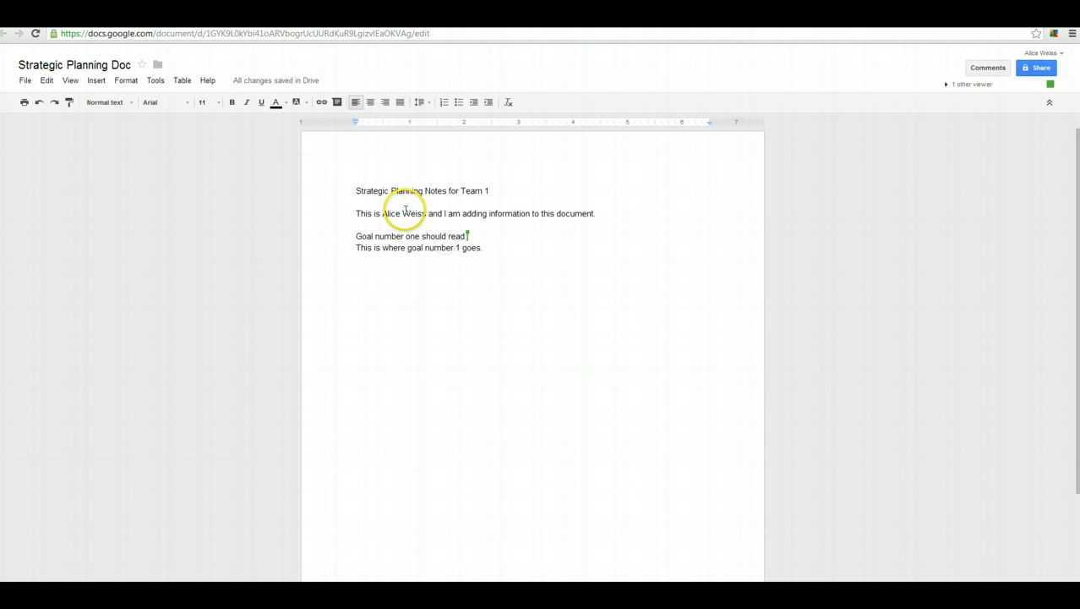
{"action": "left_click", "coordinate": [502, 248]}
{"action": "type", "text": "."}
{"action": "left_click", "coordinate": [491, 246]}
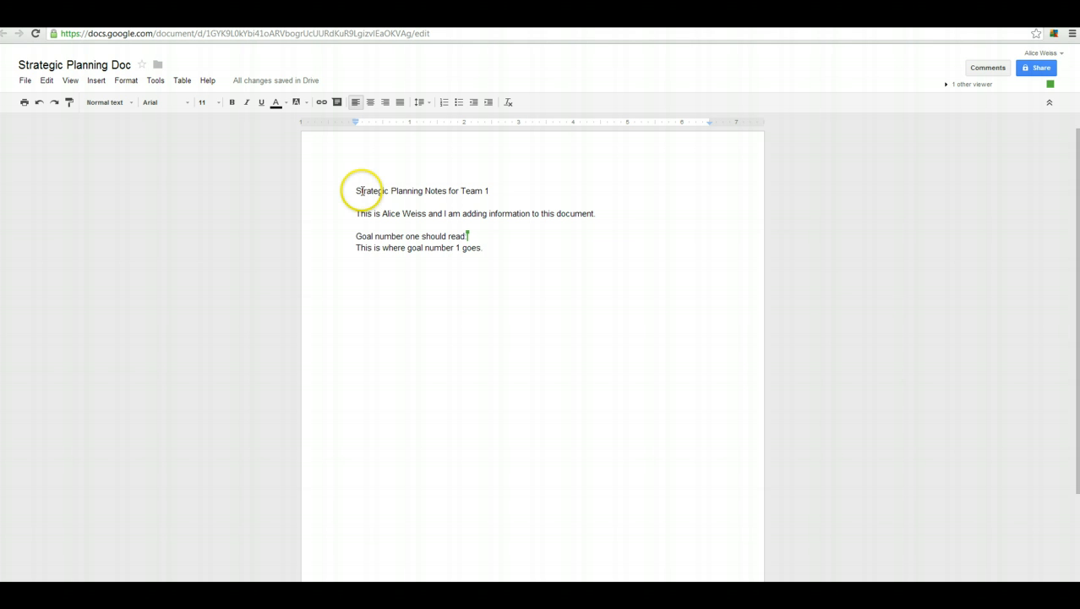
{"action": "left_click", "coordinate": [357, 191]}
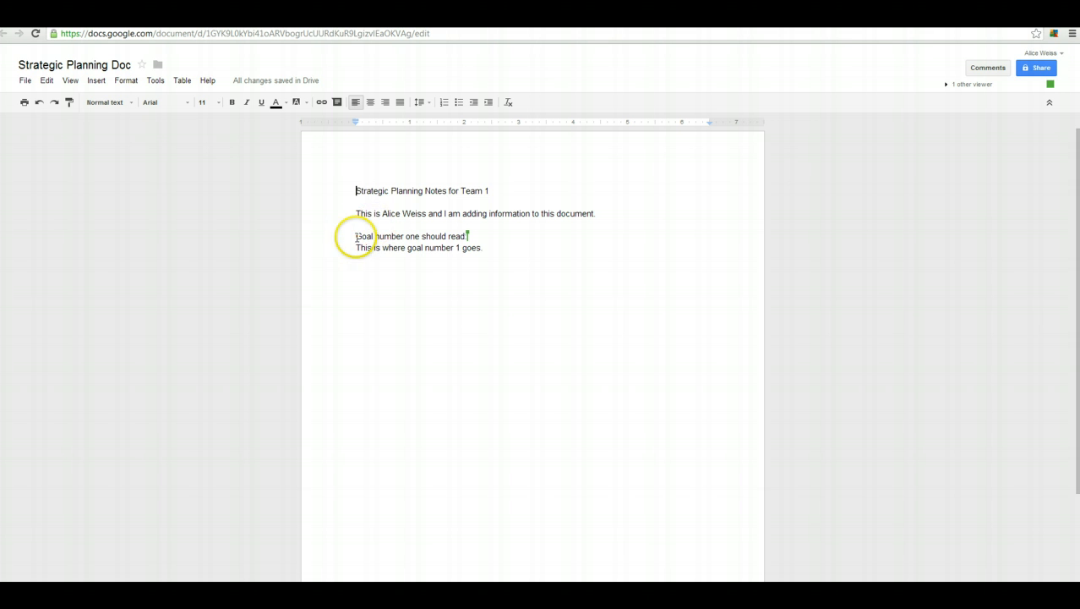
{"action": "left_click", "coordinate": [355, 236]}
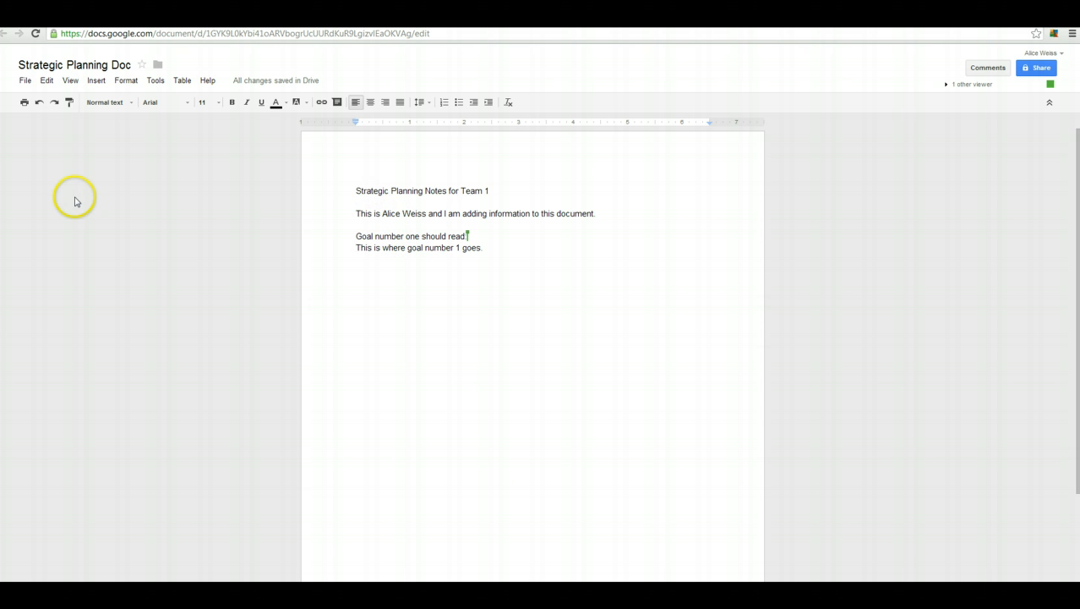
{"action": "left_click", "coordinate": [26, 82]}
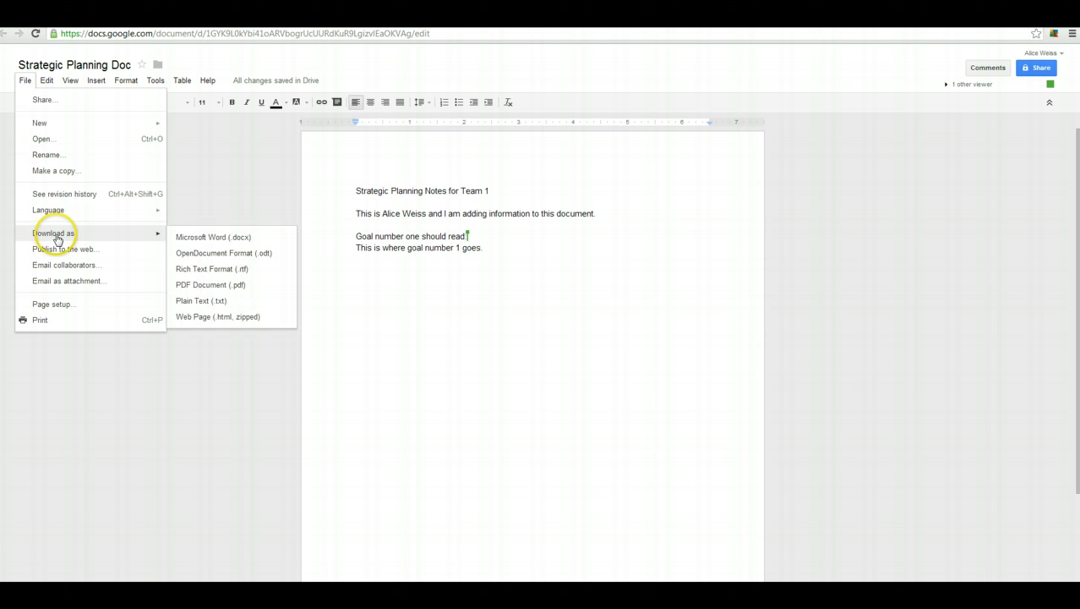
{"action": "mouse_move", "coordinate": [135, 239]}
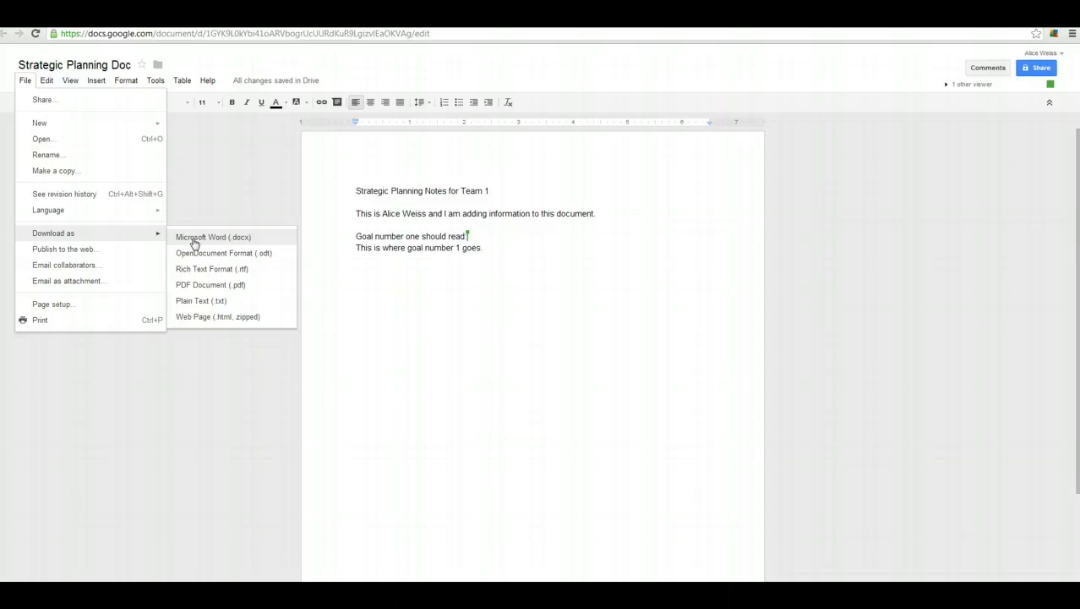
{"action": "left_click", "coordinate": [372, 274]}
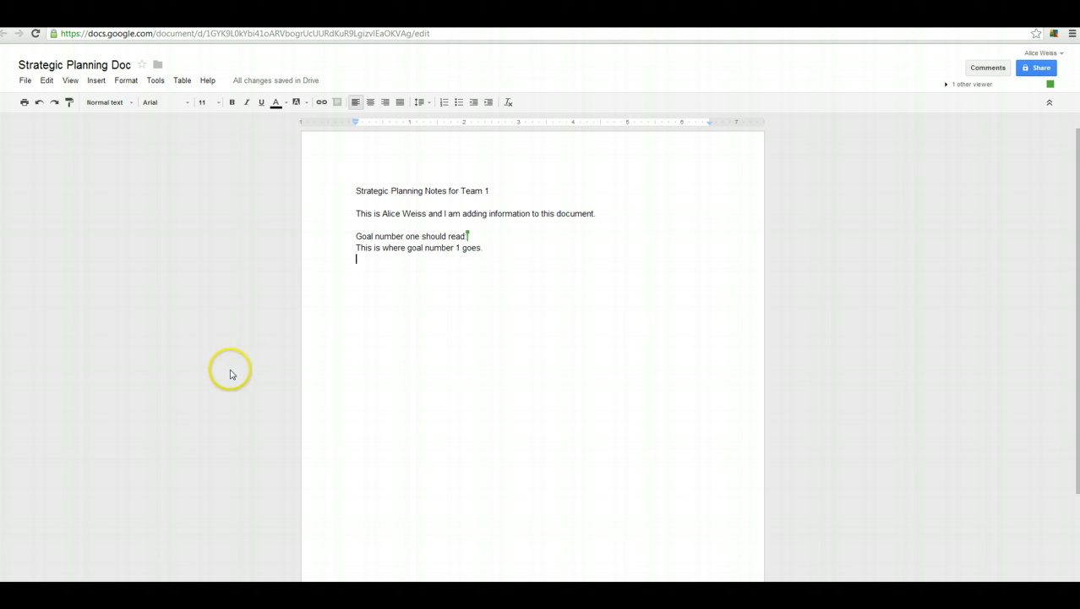
- Below the goals, type the author's full name and phone number on separate lines
{"action": "key", "text": "Return"}
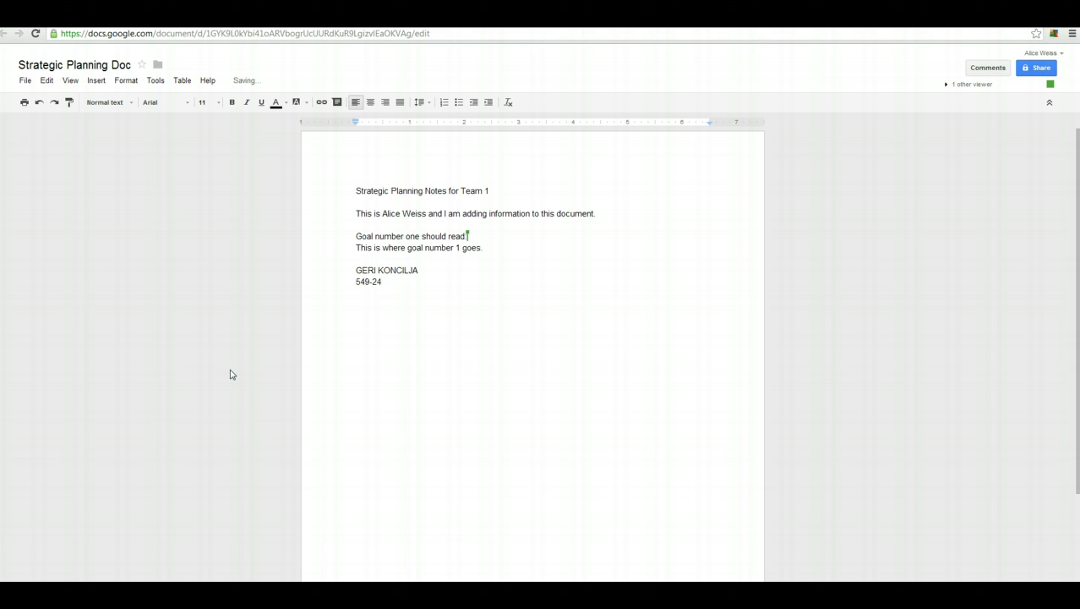
{"action": "type", "text": "70"}
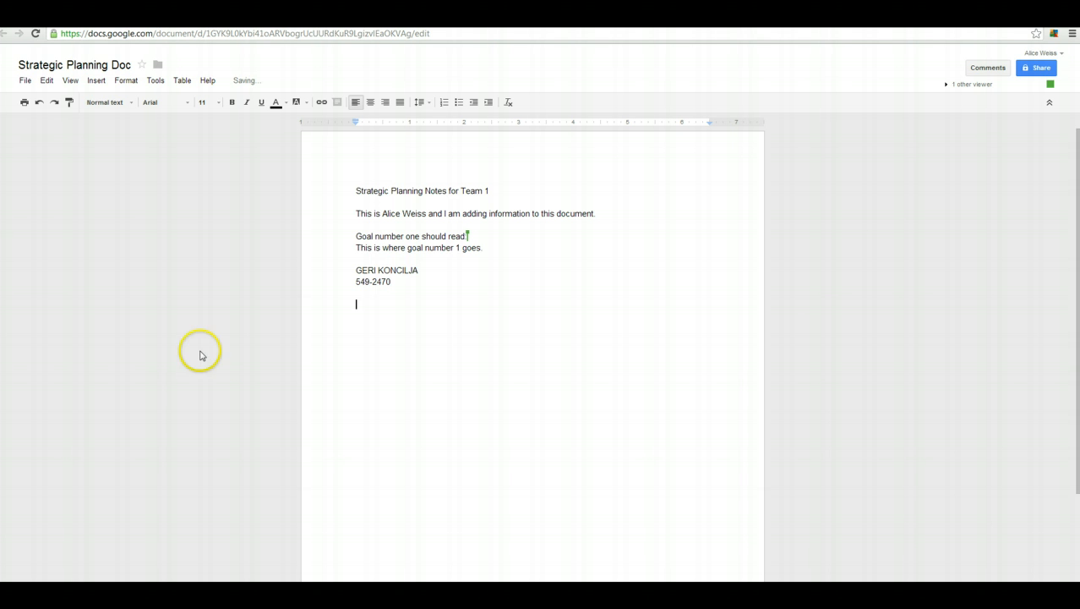